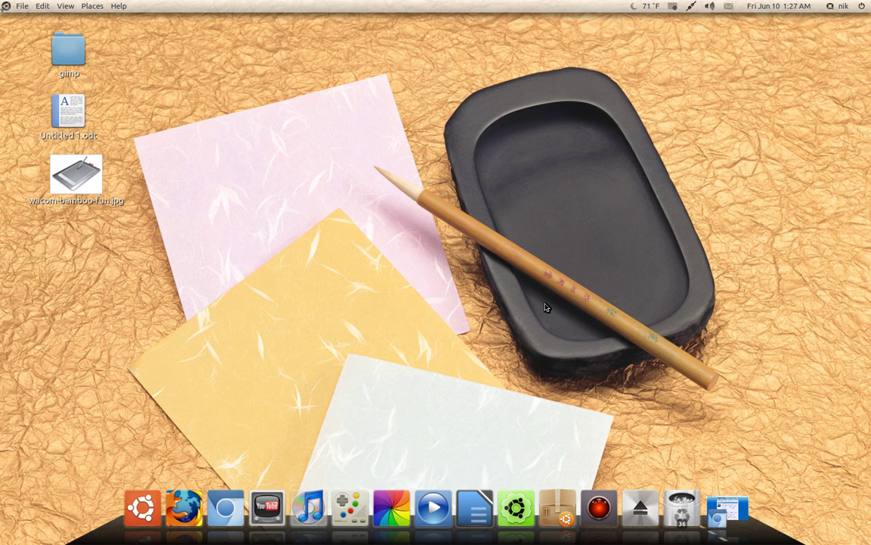
# - Launch GIMP from the Graphics application group in the Ubuntu dock
pyautogui.click(391, 505)
pyautogui.click(327, 333)
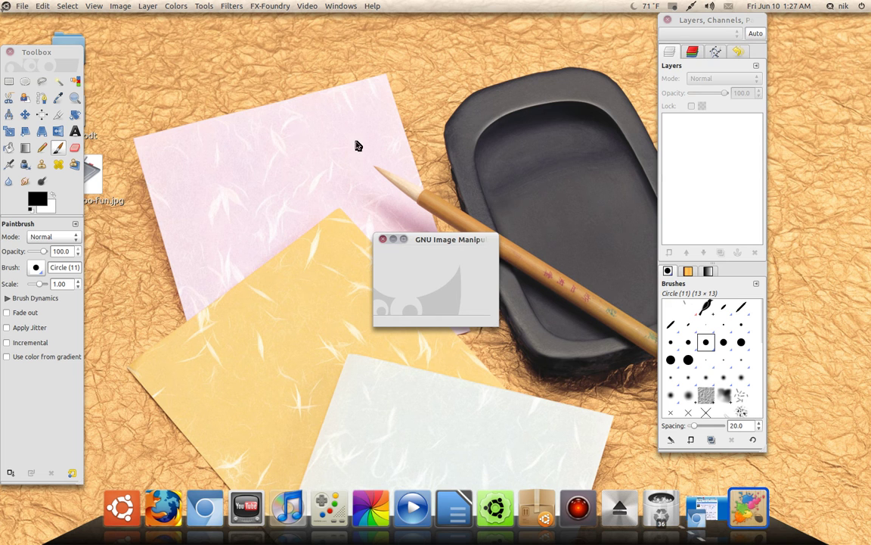
# - Move the empty image window up-left, enlarge it, and close the layers and brushes dock
pyautogui.moveTo(457, 242); pyautogui.dragTo(209, 82)
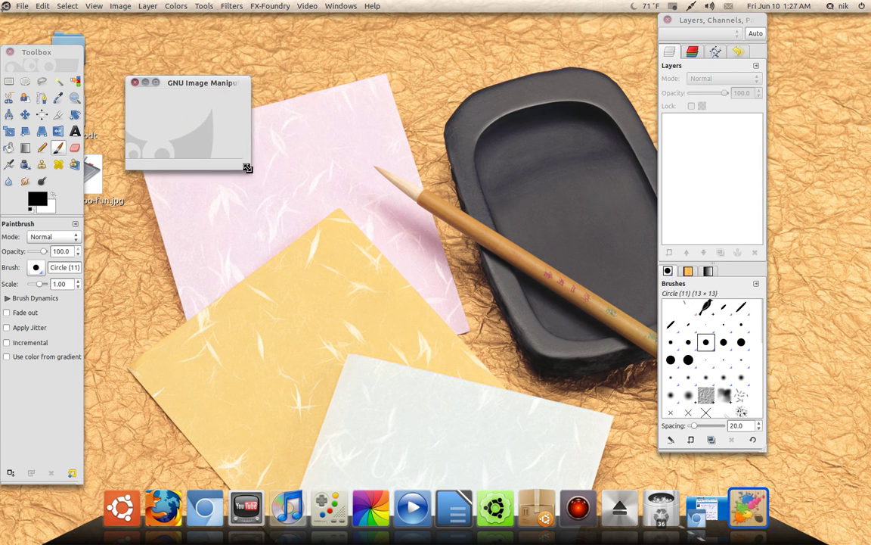
pyautogui.moveTo(248, 168); pyautogui.dragTo(593, 431)
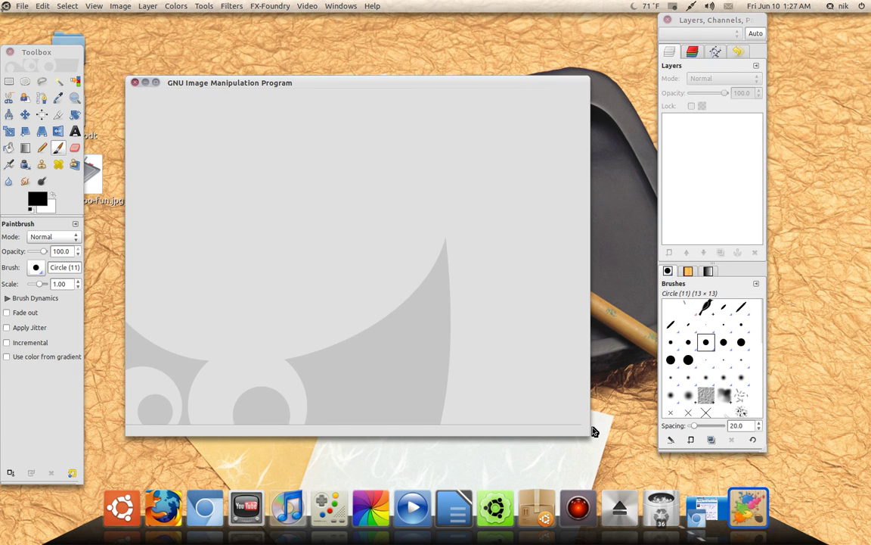
pyautogui.moveTo(701, 21)
pyautogui.mouseDown()
pyautogui.moveTo(694, 54)
pyautogui.moveTo(690, 44)
pyautogui.mouseUp()
pyautogui.moveTo(554, 92); pyautogui.dragTo(548, 79)
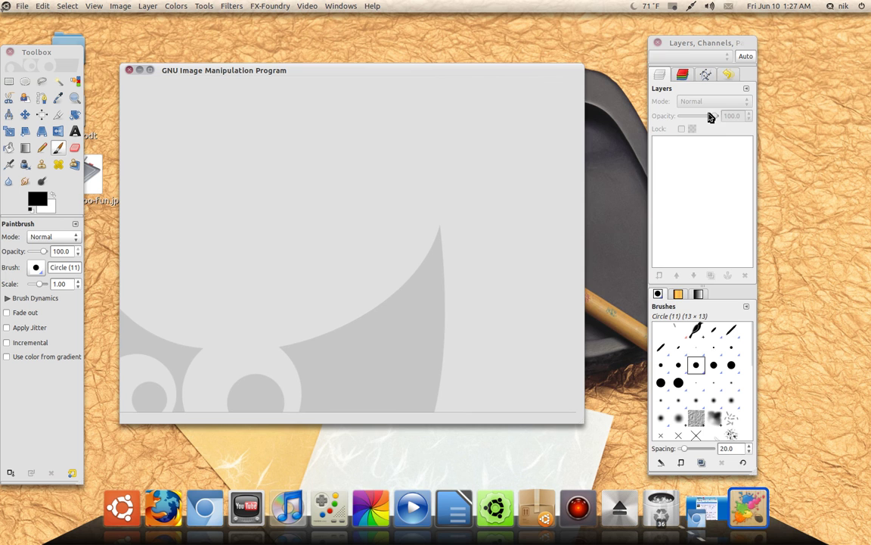
pyautogui.click(596, 46)
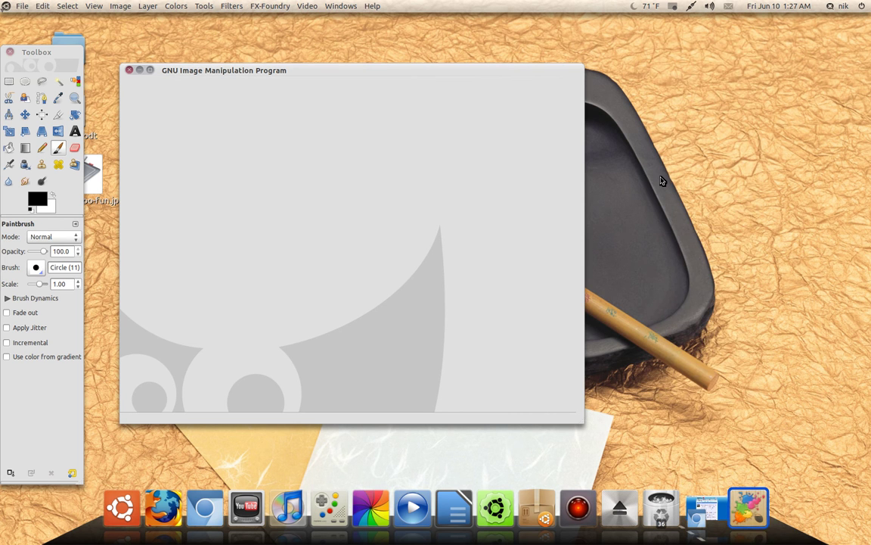
# - Reopen the Layers, Channels, Paths, Undo - Brushes, Patterns, Gradients dock from Windows > Recently Closed Docks
pyautogui.click(337, 6)
pyautogui.moveTo(339, 19)
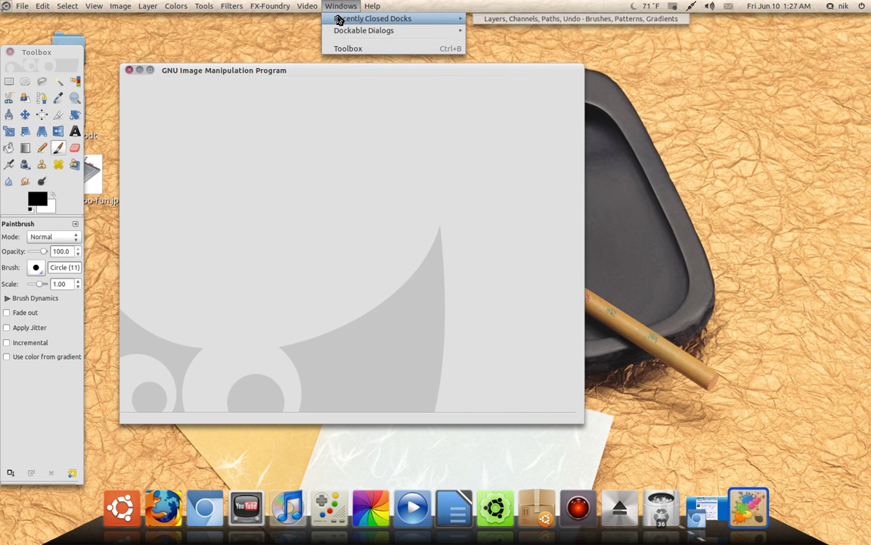
pyautogui.click(536, 18)
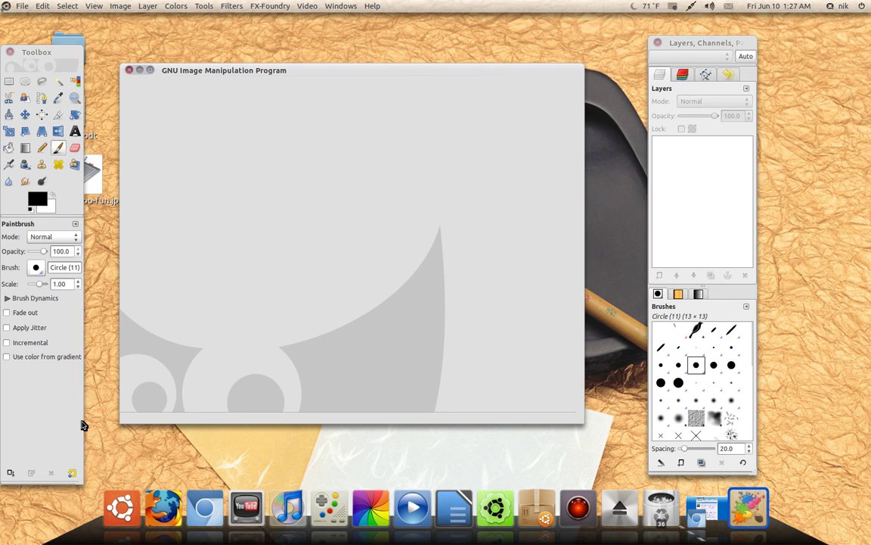
# - Widen the toolbox, dock the Layers, Brushes and Gradients panels into it, and close the leftover dock
pyautogui.moveTo(81, 425); pyautogui.dragTo(133, 424)
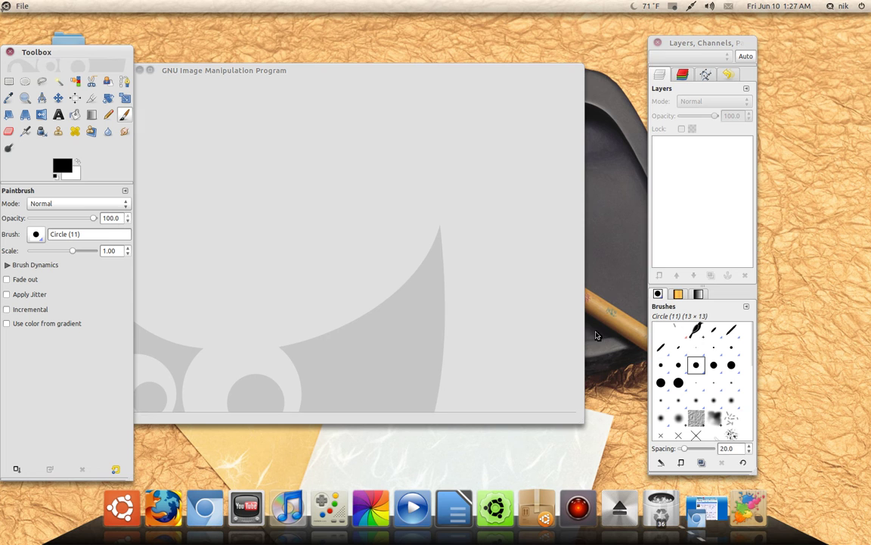
pyautogui.moveTo(659, 74)
pyautogui.mouseDown()
pyautogui.moveTo(643, 129)
pyautogui.moveTo(95, 227)
pyautogui.moveTo(25, 192)
pyautogui.mouseUp()
pyautogui.moveTo(655, 297)
pyautogui.mouseDown()
pyautogui.moveTo(95, 286)
pyautogui.moveTo(67, 191)
pyautogui.mouseUp()
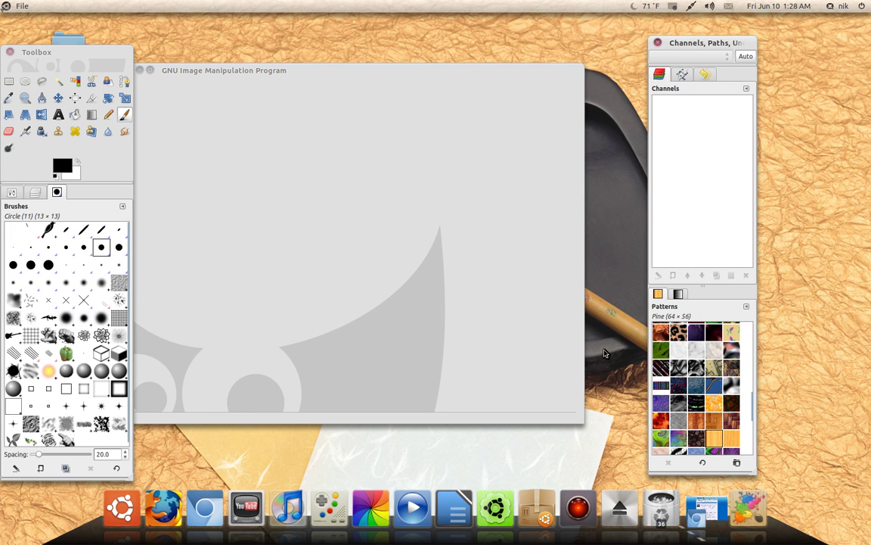
pyautogui.moveTo(678, 293)
pyautogui.mouseDown()
pyautogui.moveTo(151, 190)
pyautogui.moveTo(93, 211)
pyautogui.moveTo(77, 192)
pyautogui.mouseUp()
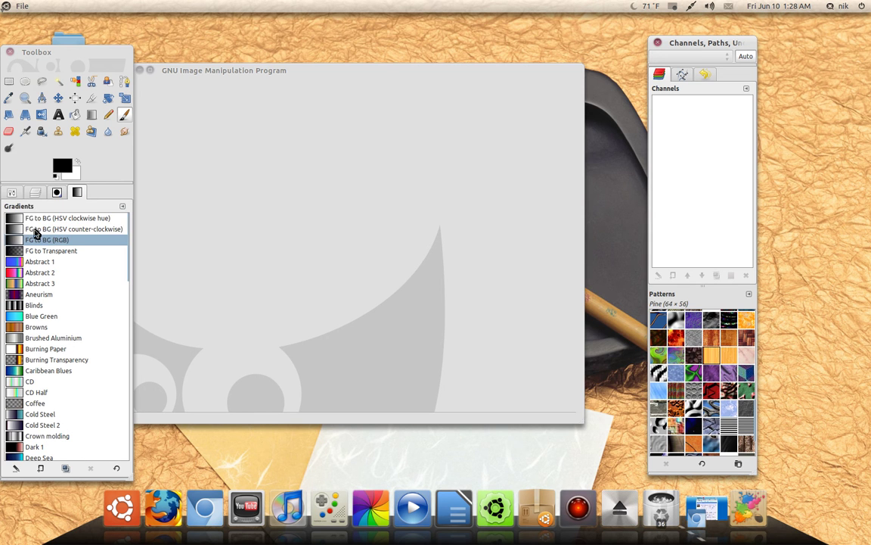
pyautogui.click(657, 42)
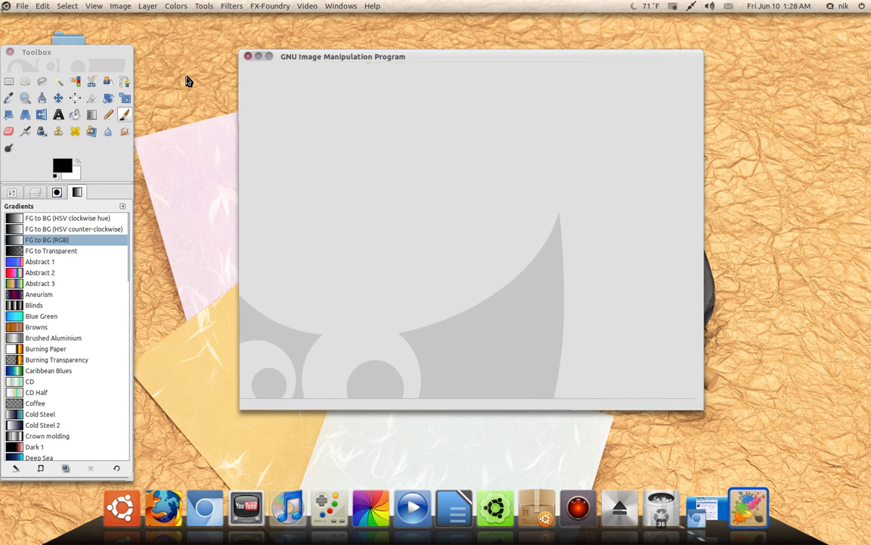
# - Move the toolbox off the screen edge and swap the order of its first two tabs
pyautogui.moveTo(66, 51); pyautogui.dragTo(117, 42)
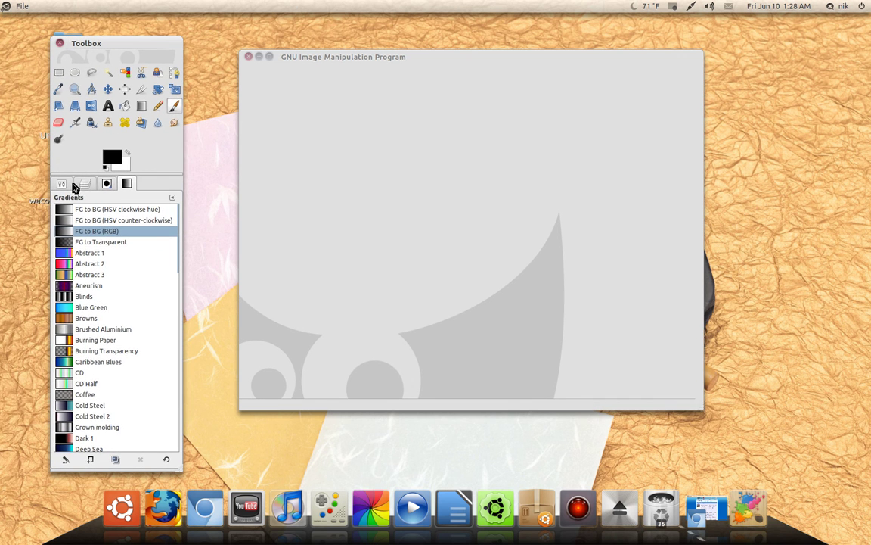
pyautogui.click(84, 186)
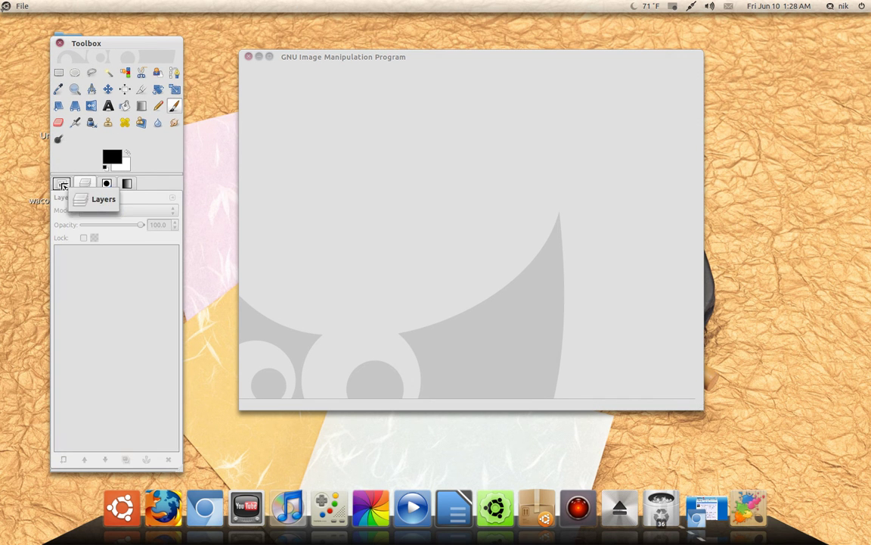
pyautogui.click(62, 185)
pyautogui.moveTo(62, 185); pyautogui.dragTo(67, 188)
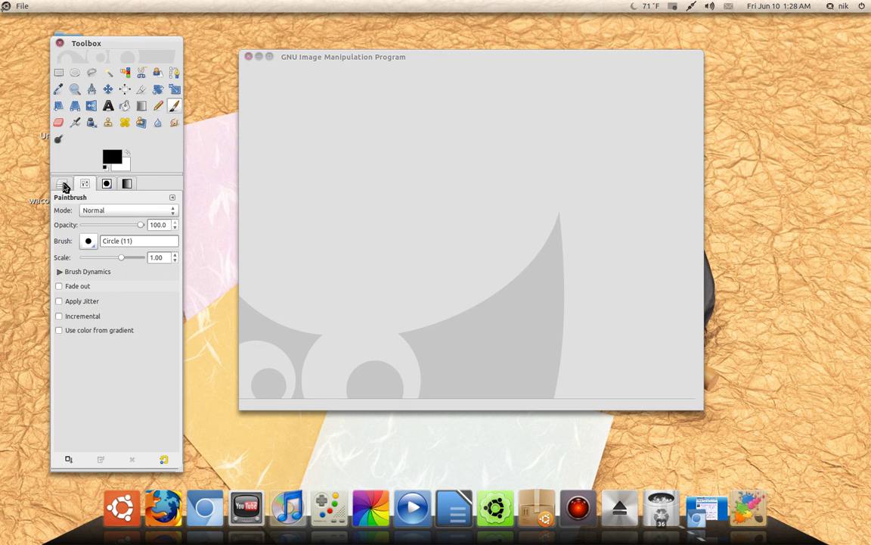
# - Show the paintbrush options, check the docked-panel menus, and drag the toolbox right to uncover desktop icons
pyautogui.click(85, 184)
pyautogui.rightClick(160, 183)
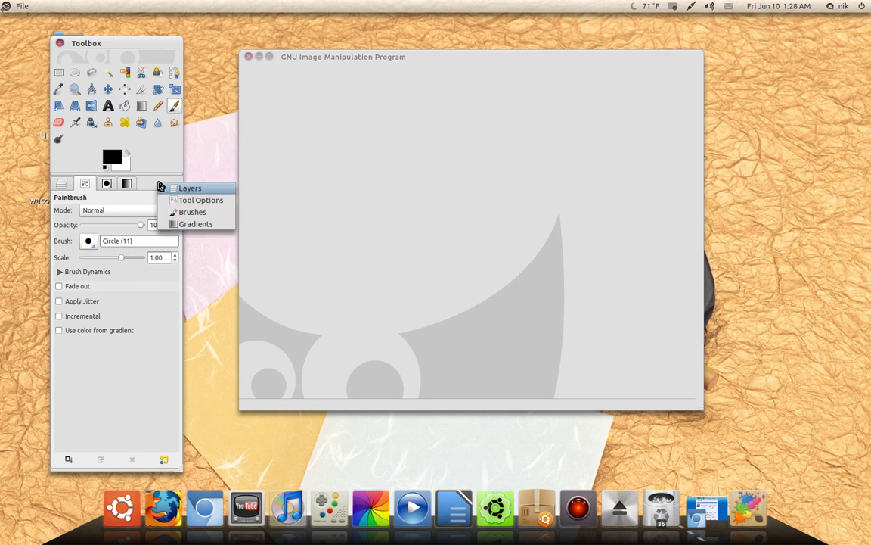
pyautogui.click(159, 257)
pyautogui.click(172, 197)
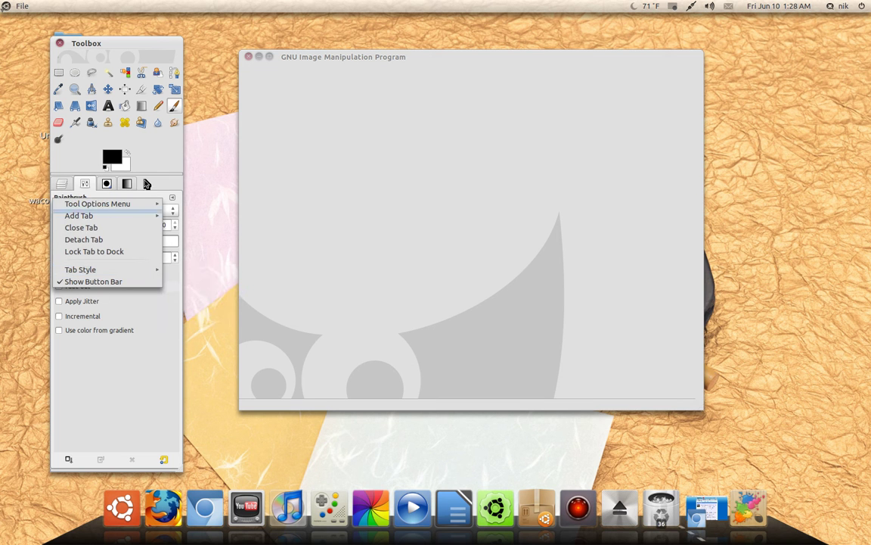
pyautogui.click(160, 415)
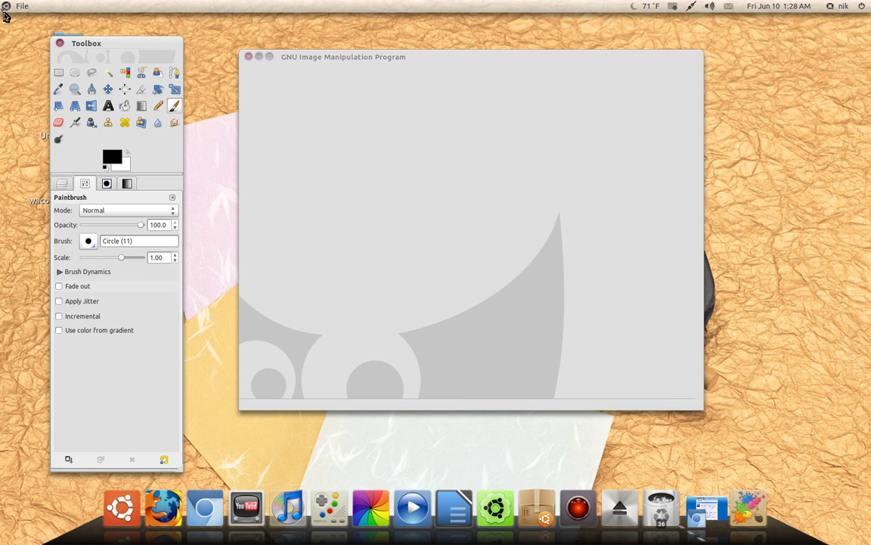
pyautogui.moveTo(88, 43); pyautogui.dragTo(250, 31)
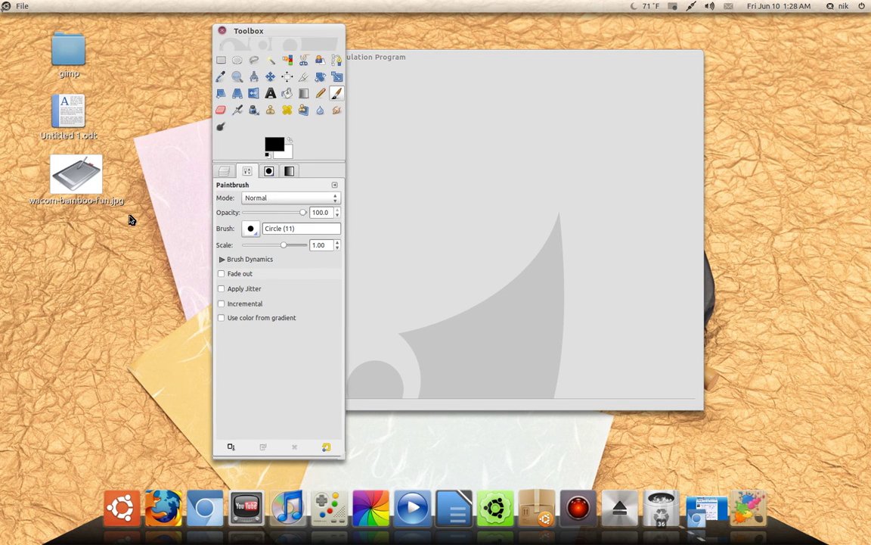
# - Open Untitled 1.odt, select the 1920×1200 and 2560×1600 resolution lines, then close Writer
pyautogui.doubleClick(68, 117)
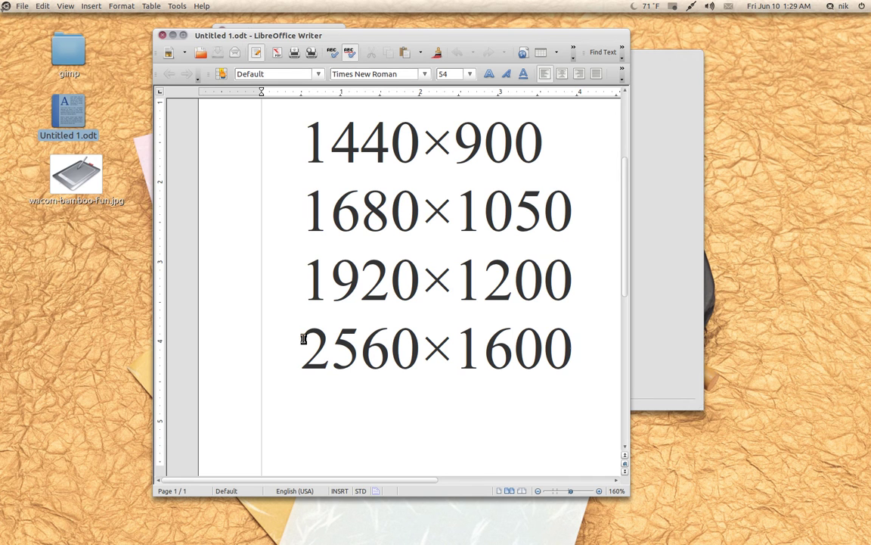
pyautogui.moveTo(305, 278); pyautogui.dragTo(612, 277)
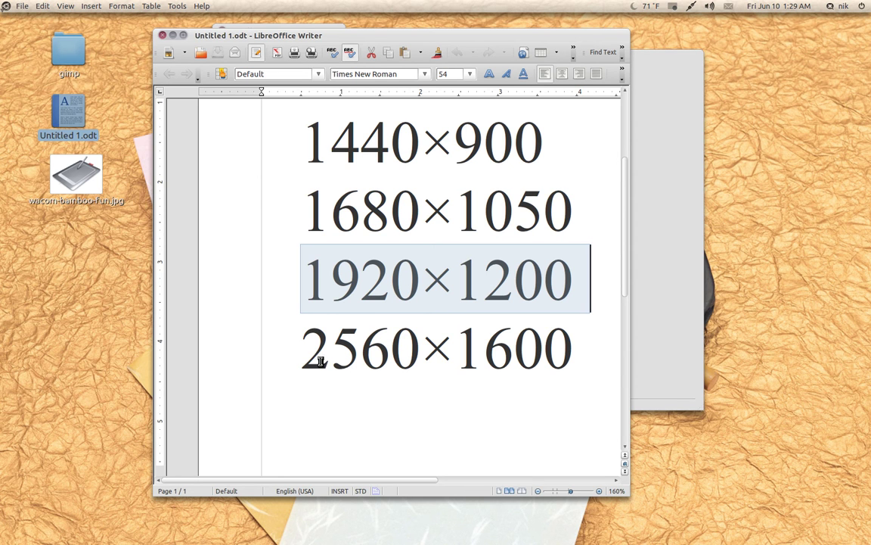
pyautogui.moveTo(304, 350); pyautogui.dragTo(584, 325)
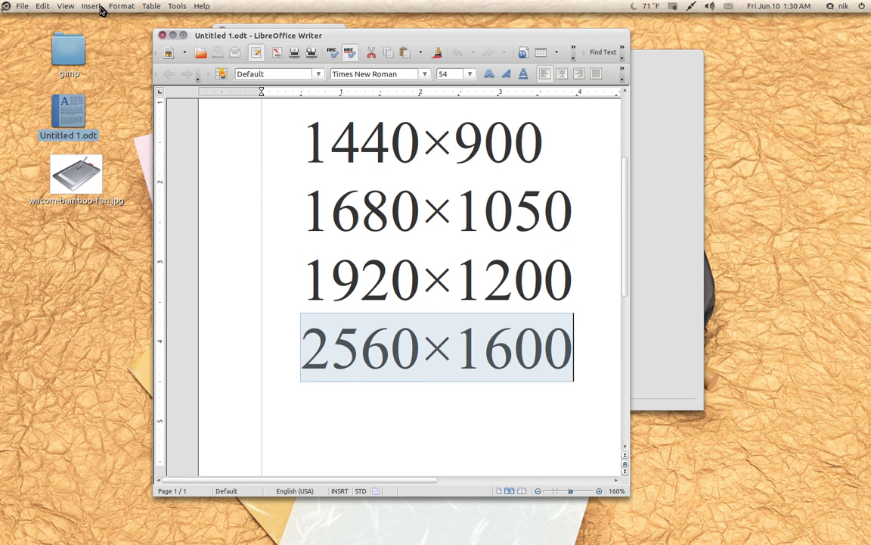
pyautogui.click(164, 38)
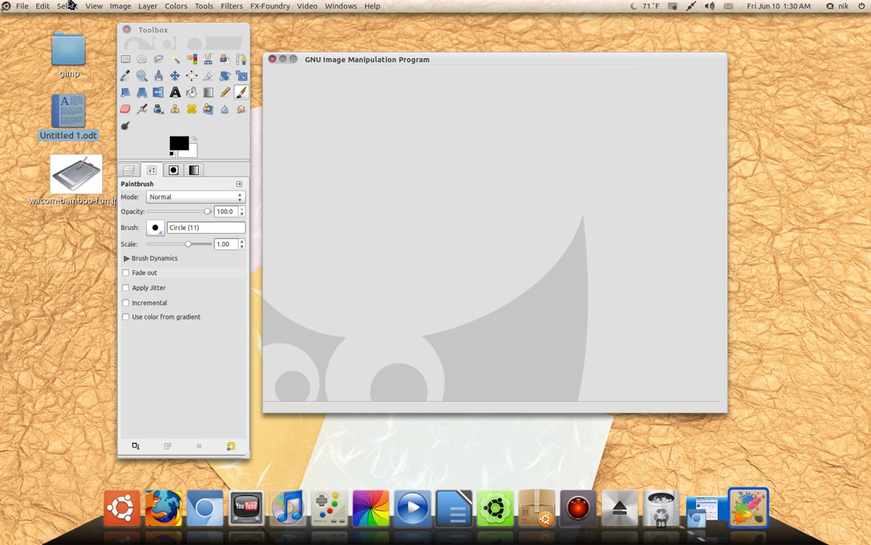
# - Open Edit > Preferences at the Default Image page showing 2560 × 1600 pixels at 72 ppi
pyautogui.click(42, 6)
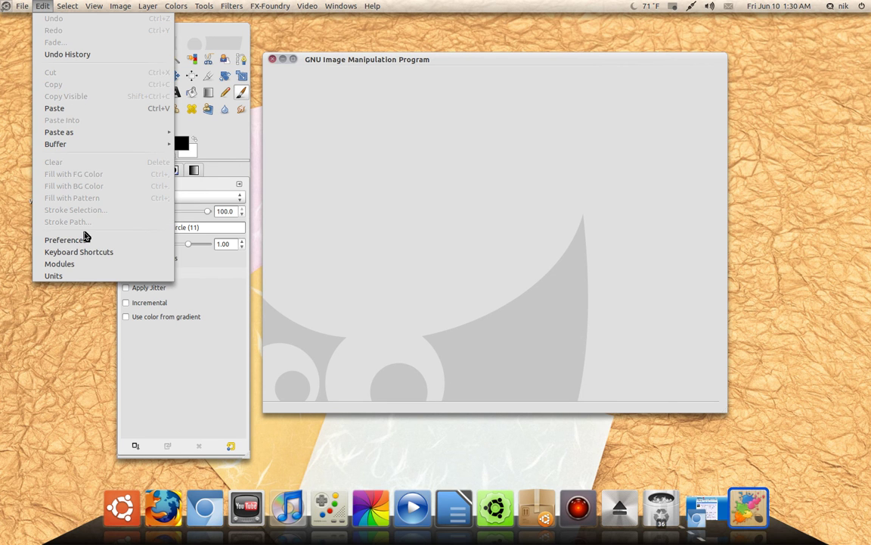
pyautogui.click(83, 236)
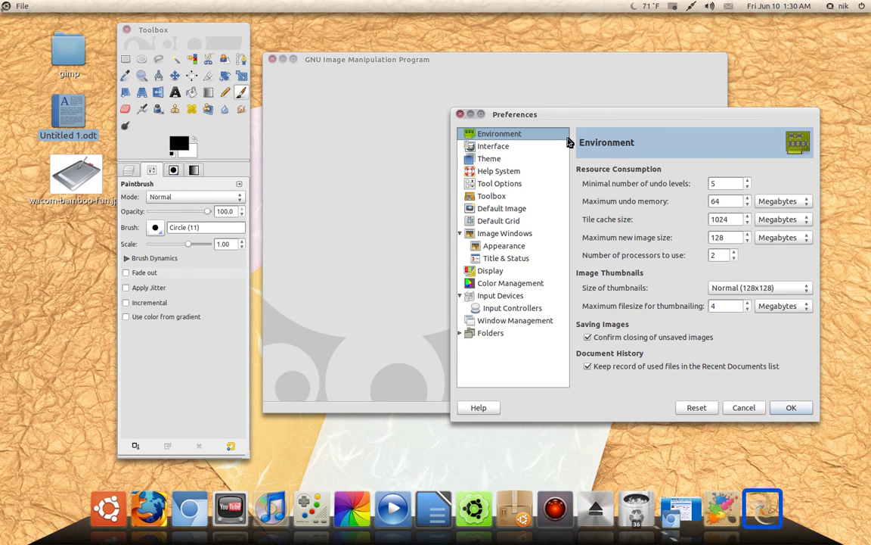
pyautogui.moveTo(541, 113); pyautogui.dragTo(403, 112)
pyautogui.click(336, 206)
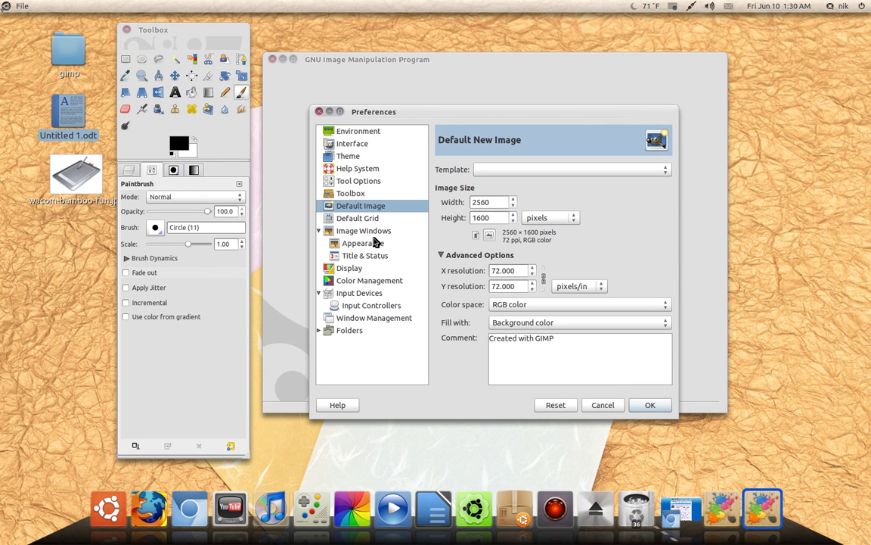
# - On the Theme page, preview the Small theme, then revert to the Default theme
pyautogui.click(347, 143)
pyautogui.click(353, 157)
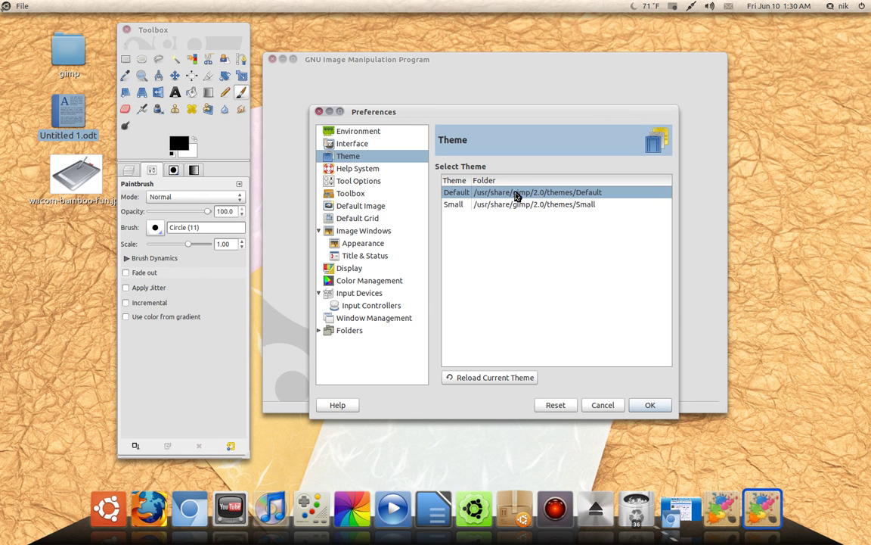
pyautogui.click(494, 204)
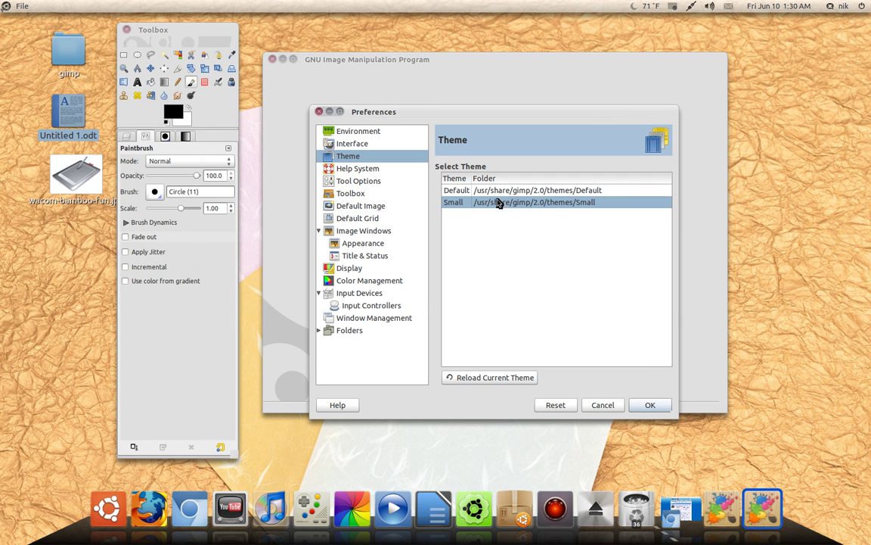
pyautogui.press('Up')
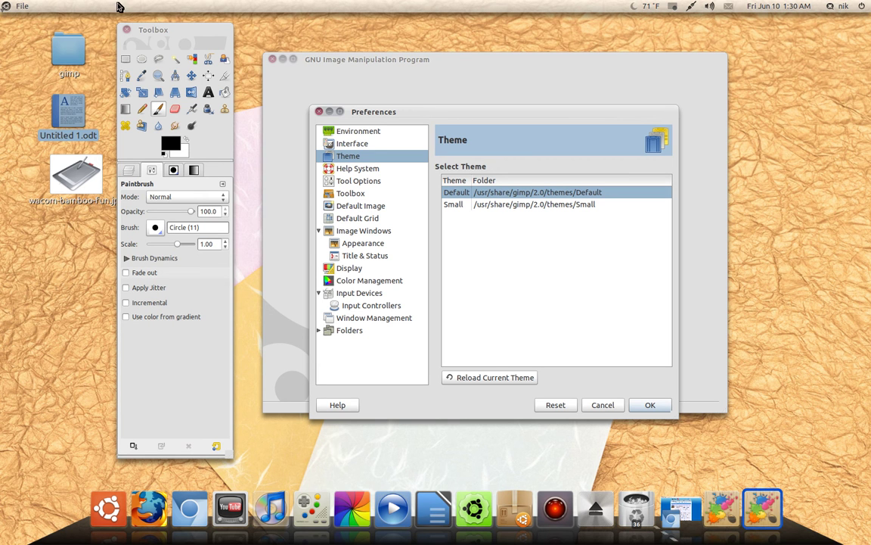
pyautogui.click(96, 31)
pyautogui.click(93, 6)
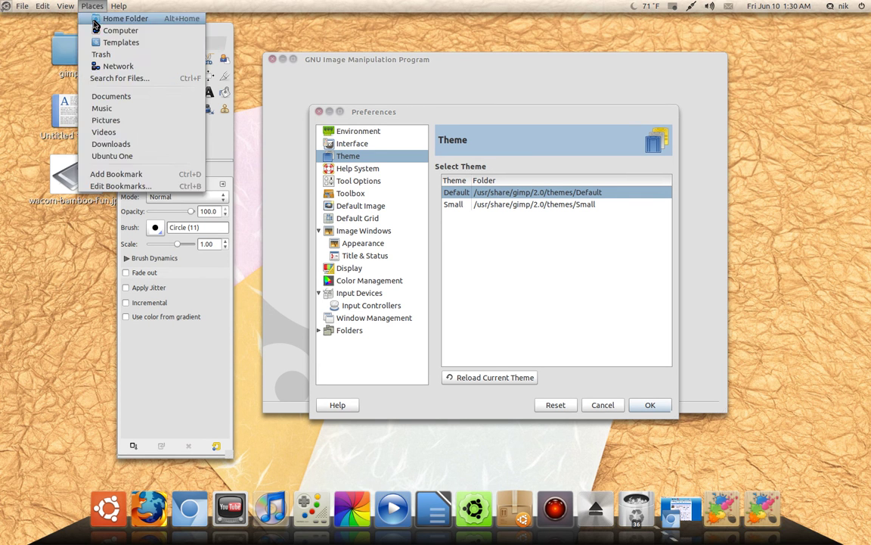
pyautogui.click(87, 19)
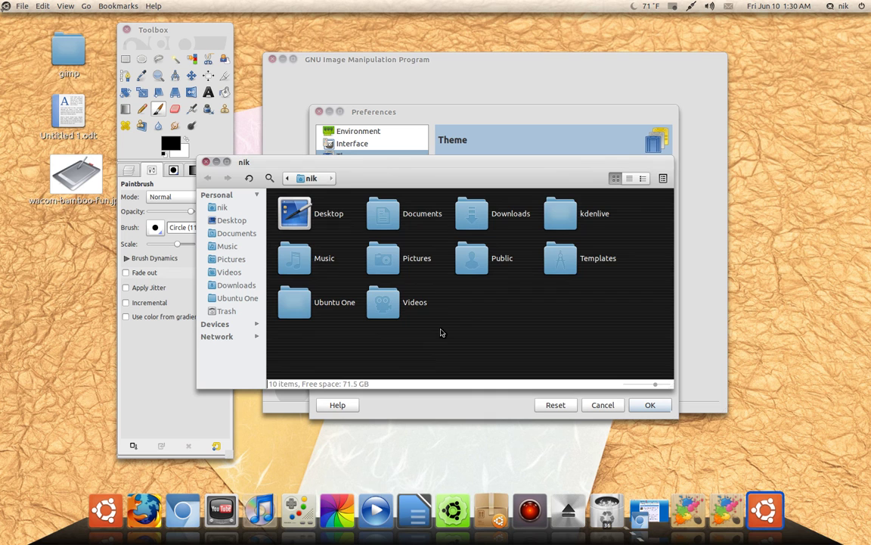
pyautogui.hotkey('ctrl', 'h')
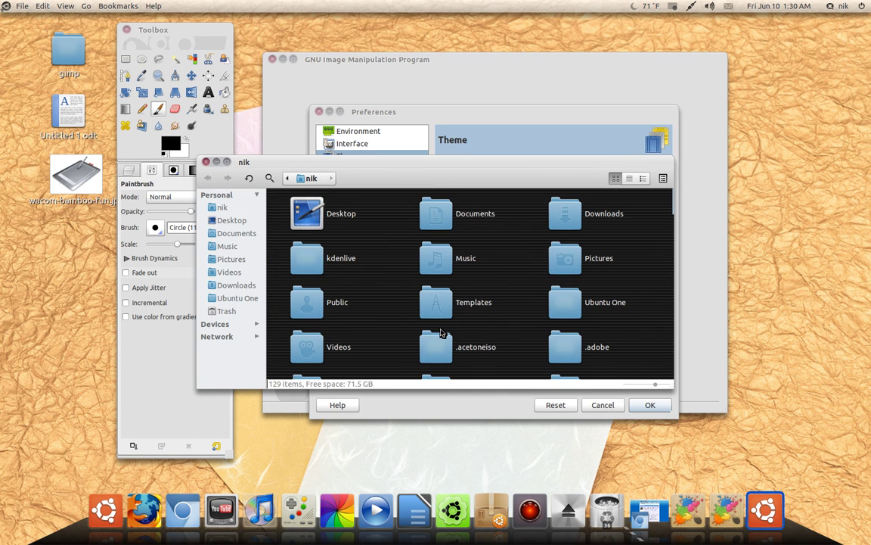
pyautogui.write('.')
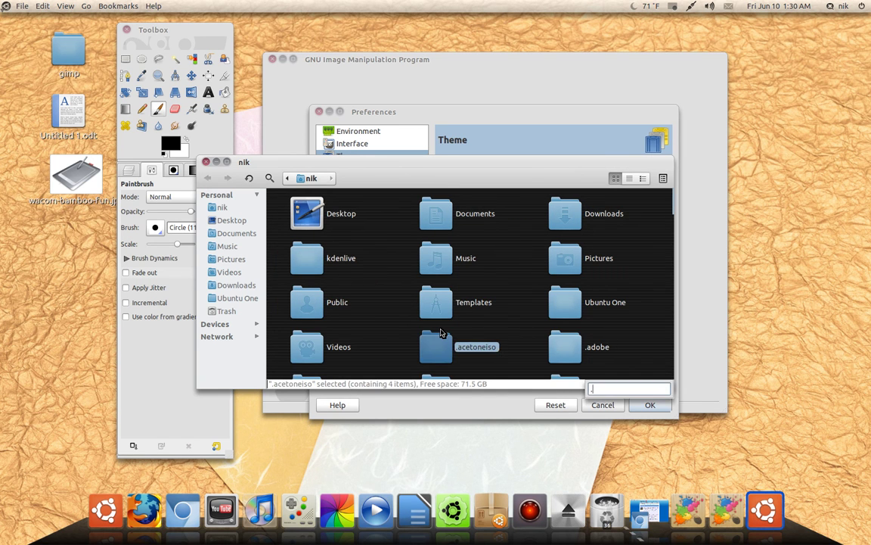
pyautogui.write('gi')
pyautogui.press('Return')
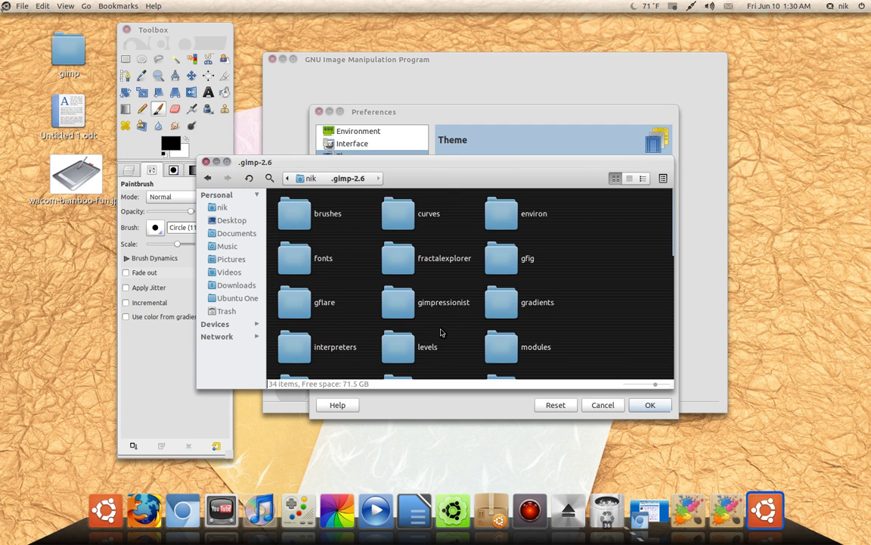
pyautogui.write('th')
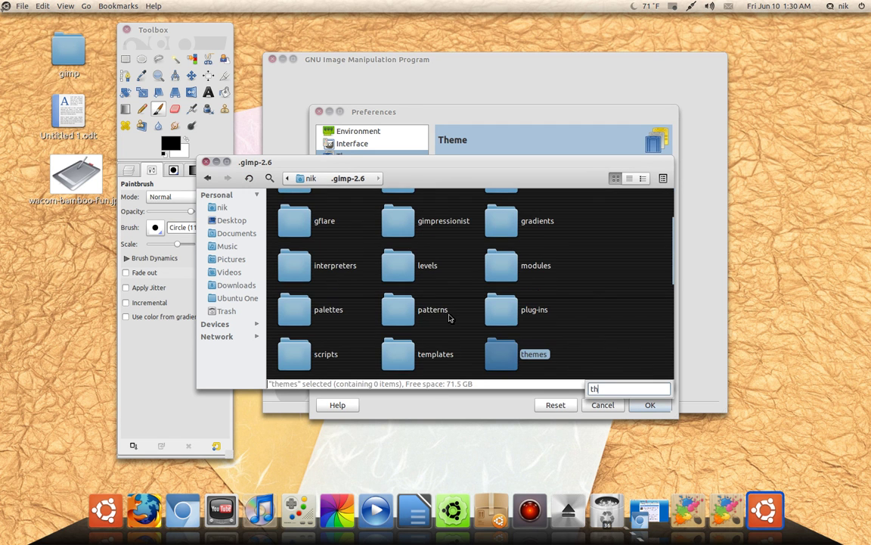
pyautogui.press('Return')
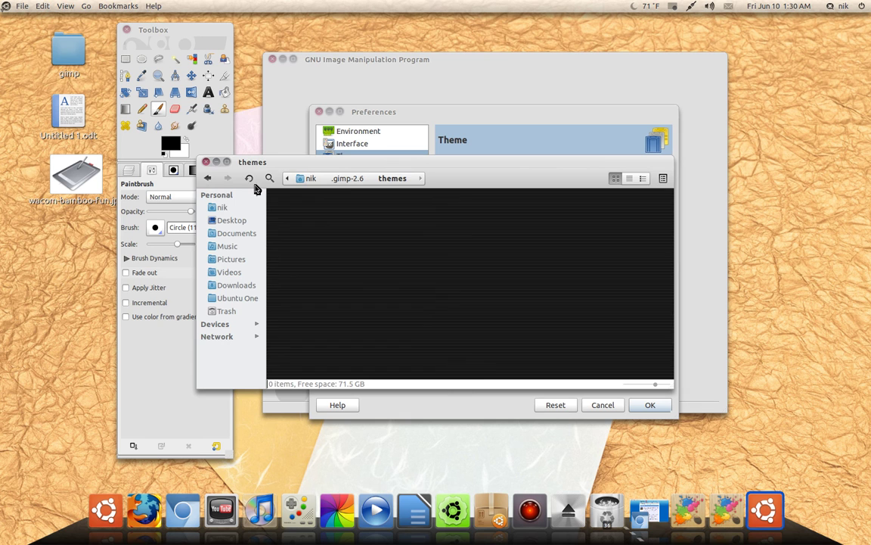
pyautogui.click(206, 162)
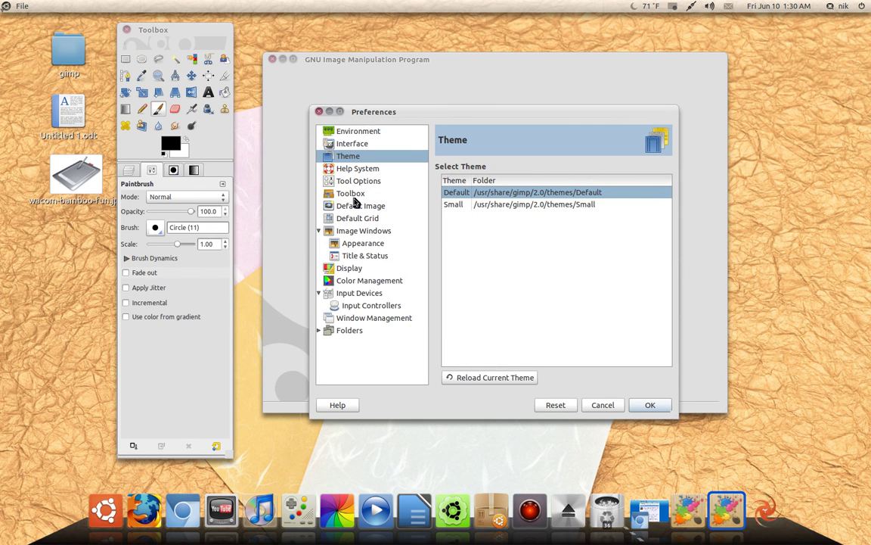
# - Browse the Default Image, Grid and Appearance pages, then enable Show active image on the Toolbox page
pyautogui.click(370, 208)
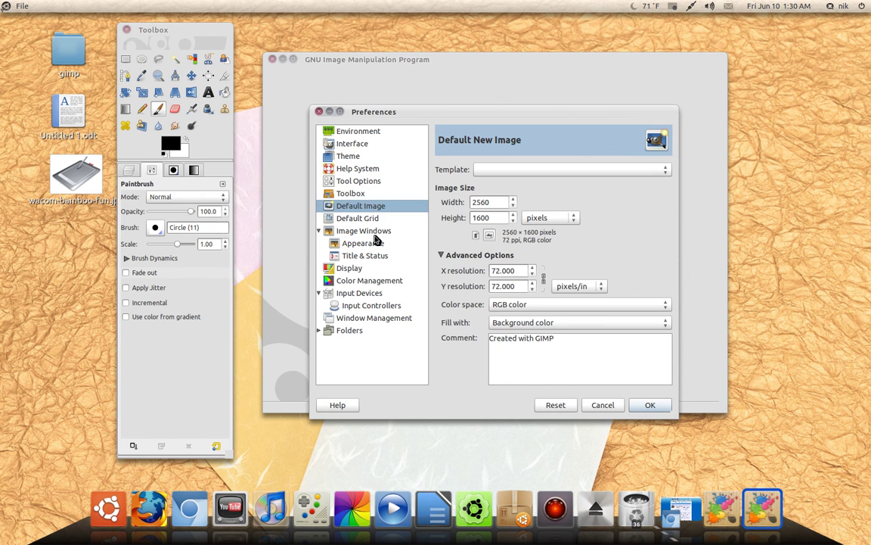
pyautogui.click(367, 219)
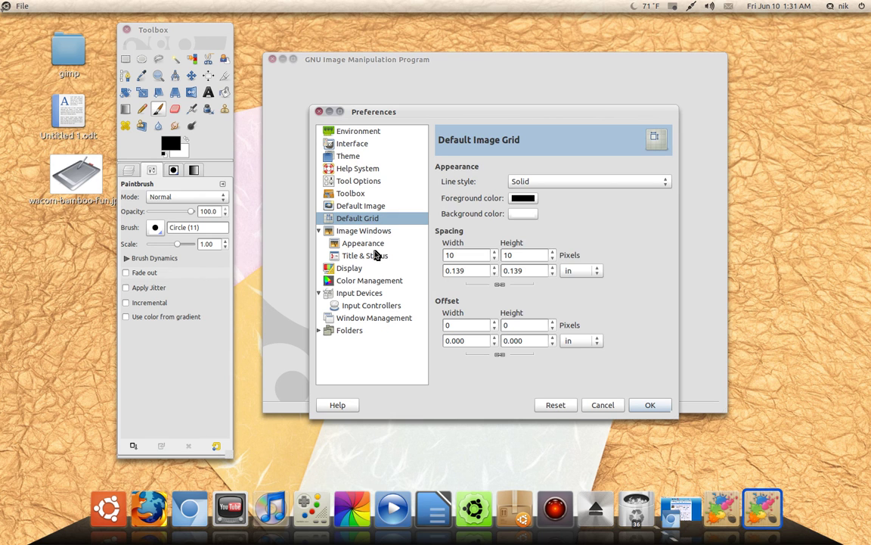
pyautogui.click(370, 231)
pyautogui.click(376, 243)
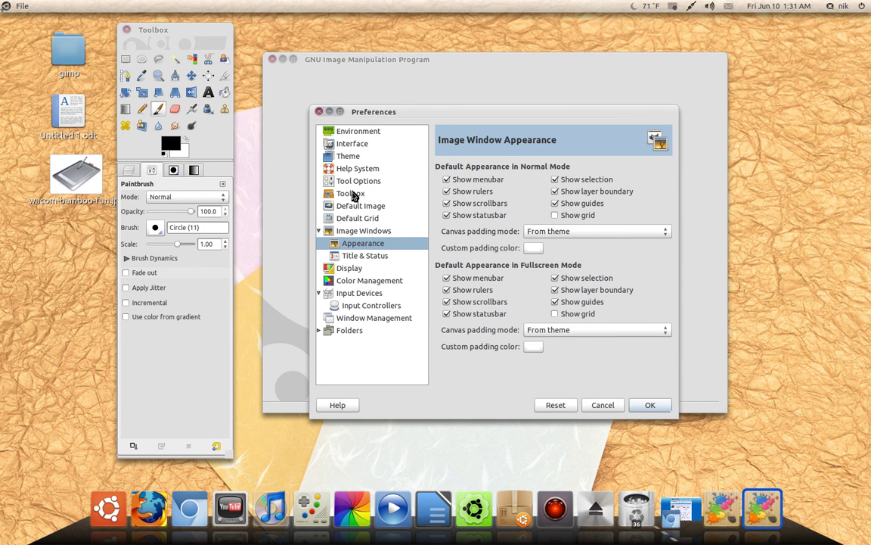
pyautogui.click(353, 195)
pyautogui.click(464, 212)
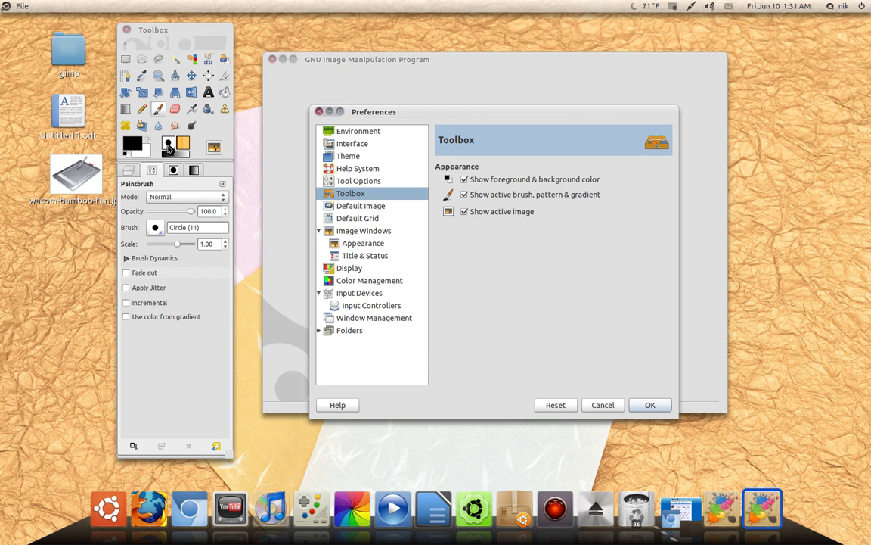
# - Open and cancel the toolbox foreground colour chooser, then select wacom-bamboo-fun.jpg on the desktop
pyautogui.click(158, 144)
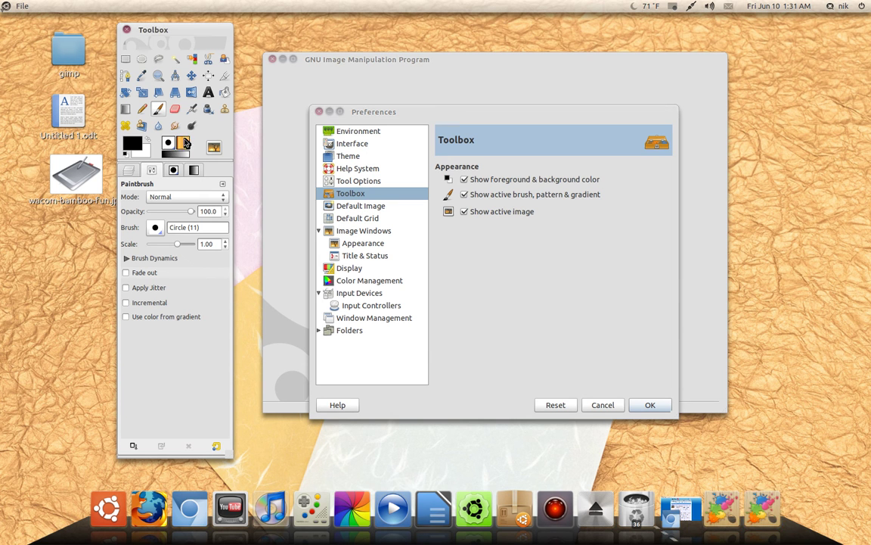
pyautogui.click(127, 139)
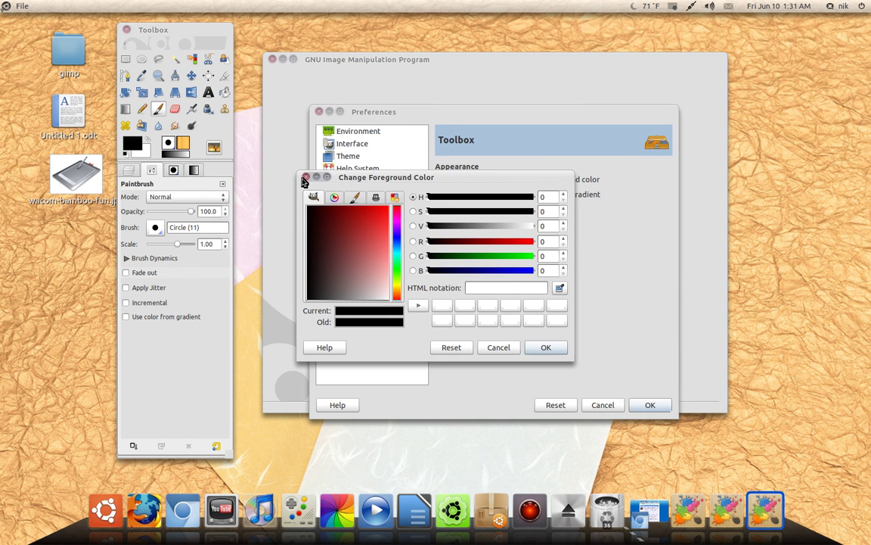
pyautogui.click(307, 177)
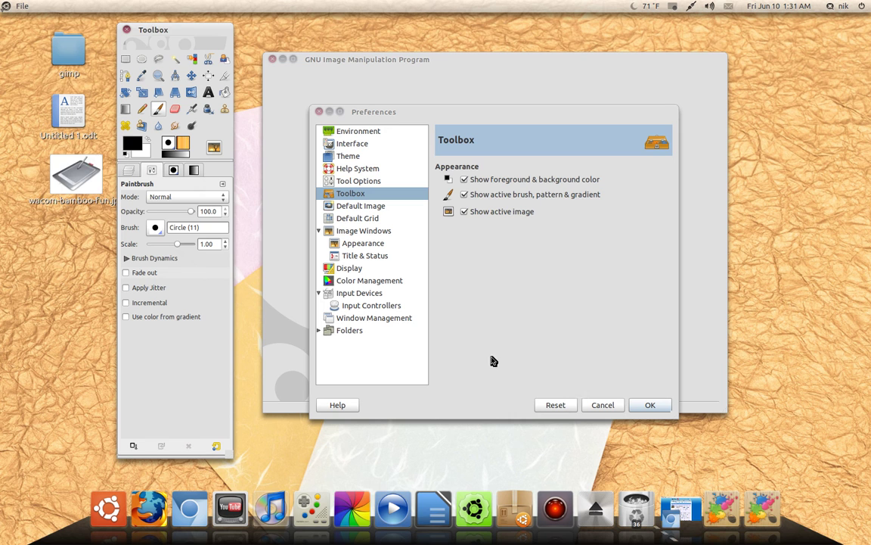
pyautogui.click(79, 161)
# - Open wacom-bamboo-fun.jpg in Eye of GNOME, maximize and zoom in, then restore and close the viewer
pyautogui.press('Return')
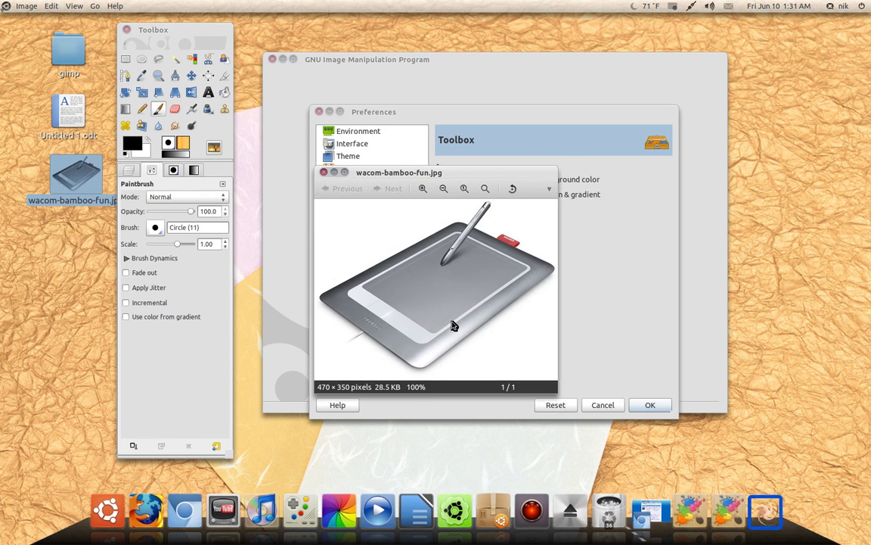
pyautogui.doubleClick(436, 167)
pyautogui.scroll(12, 514, 356)
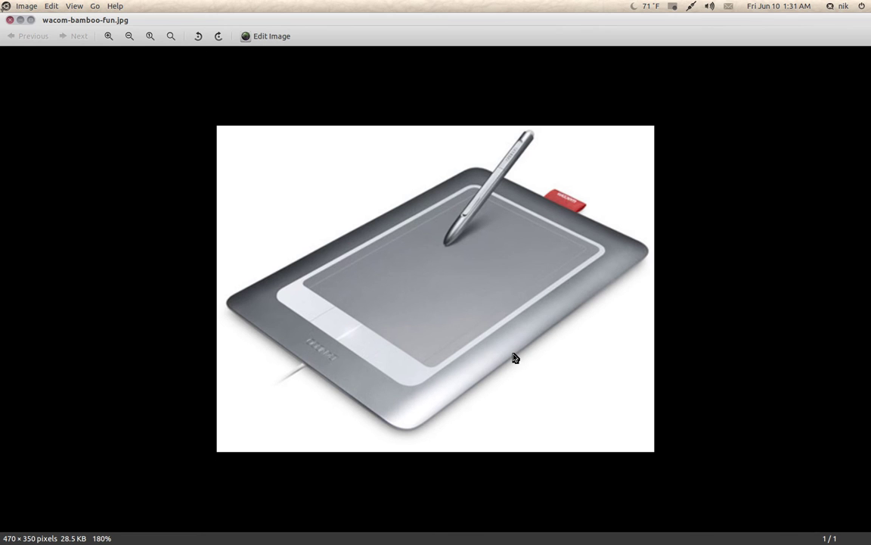
pyautogui.scroll(1, 515, 357)
pyautogui.scroll(-1, 515, 357)
pyautogui.scroll(1, 515, 357)
pyautogui.scroll(4, 515, 357)
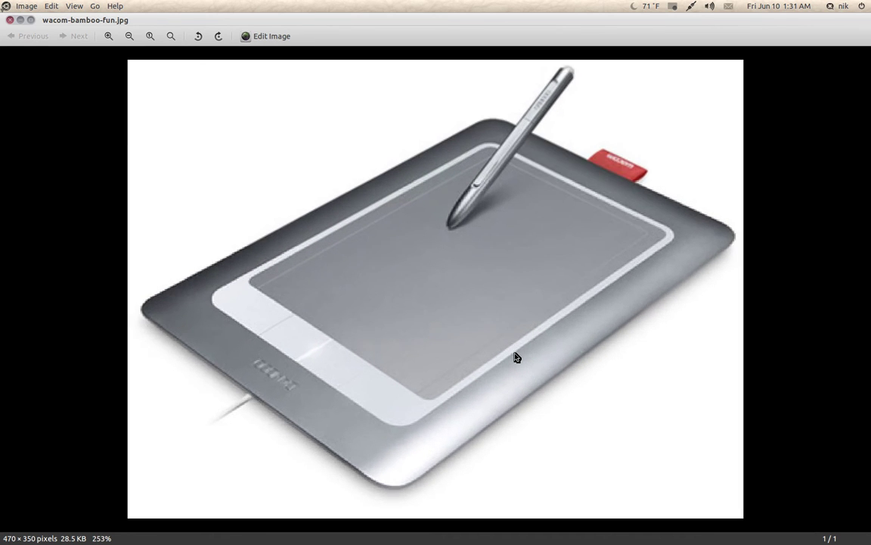
pyautogui.scroll(-3, 514, 357)
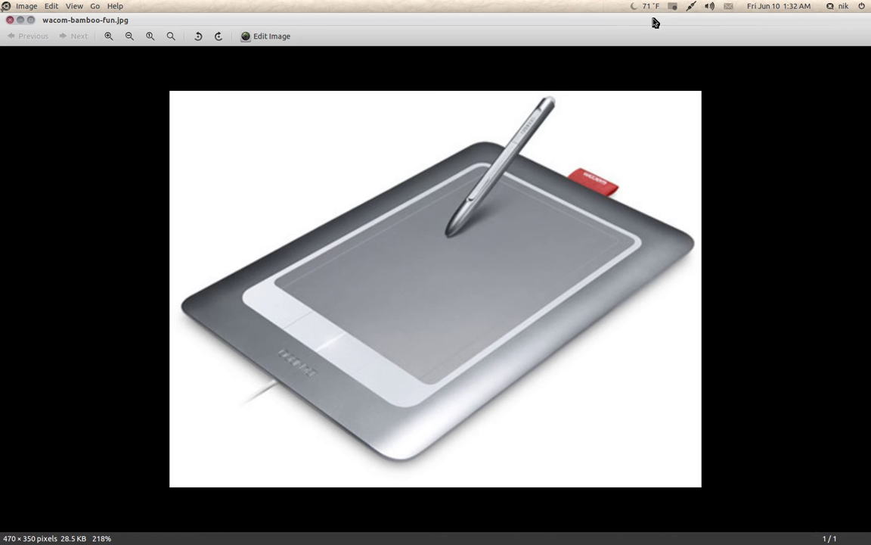
pyautogui.doubleClick(588, 20)
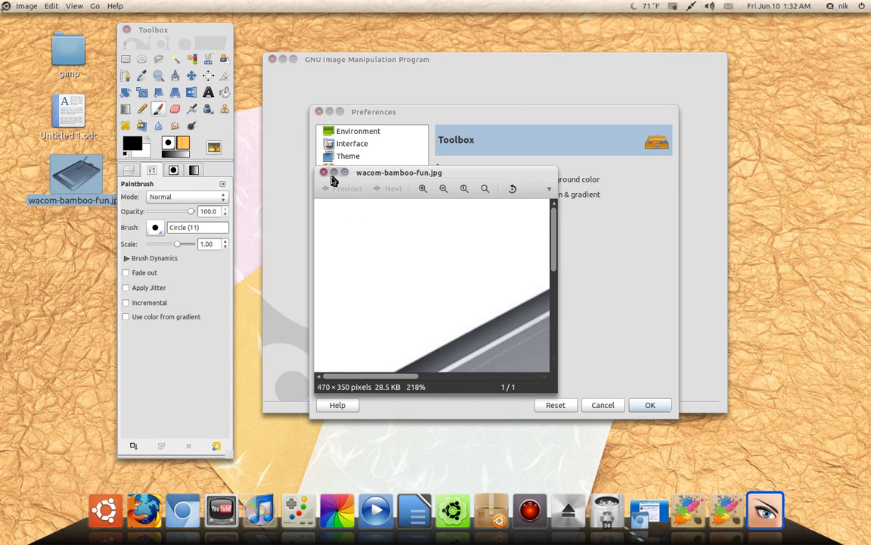
pyautogui.click(320, 174)
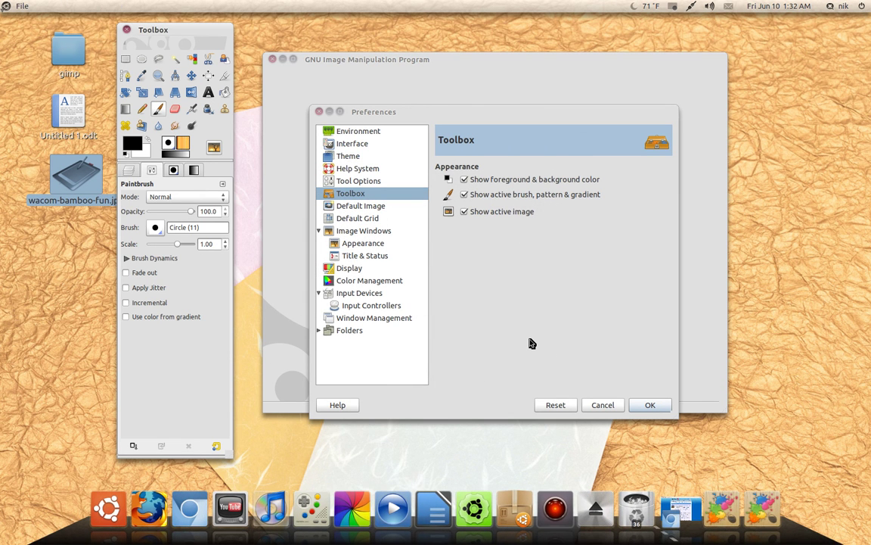
# - From Input Devices preferences, configure extended input devices and pick the Wacom Bamboo 2FG 6x8 Pen stylus
pyautogui.click(344, 294)
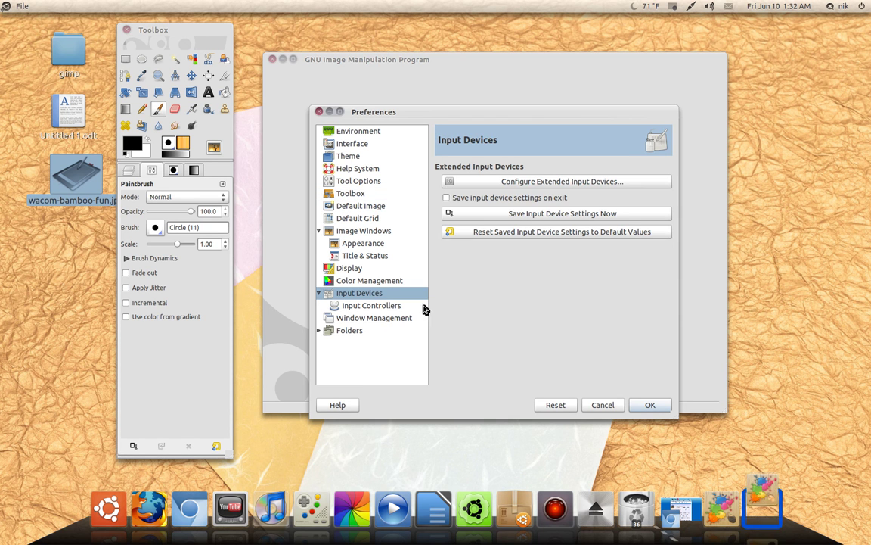
pyautogui.click(572, 186)
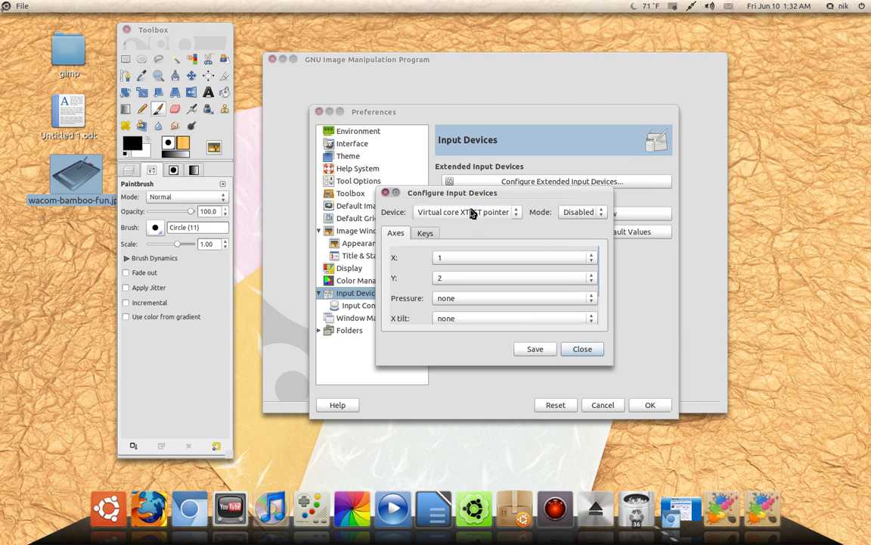
pyautogui.click(470, 212)
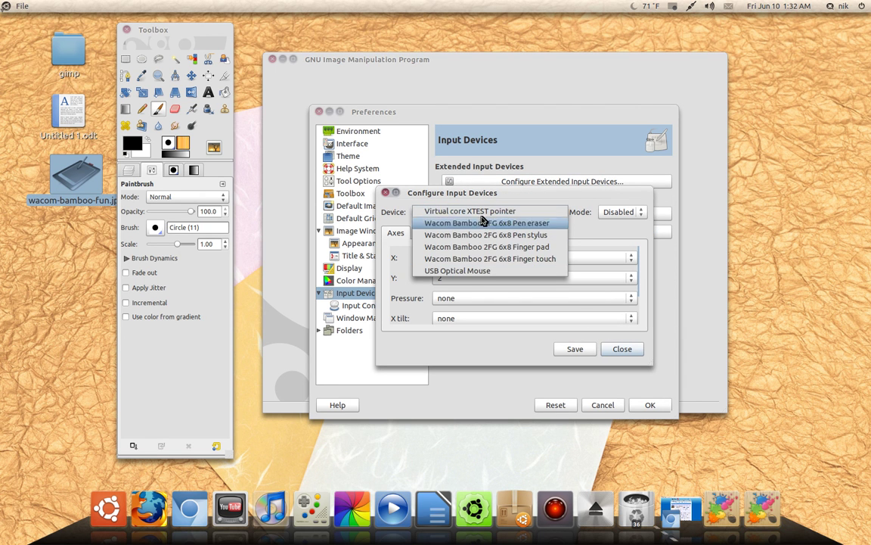
pyautogui.click(579, 234)
pyautogui.click(493, 216)
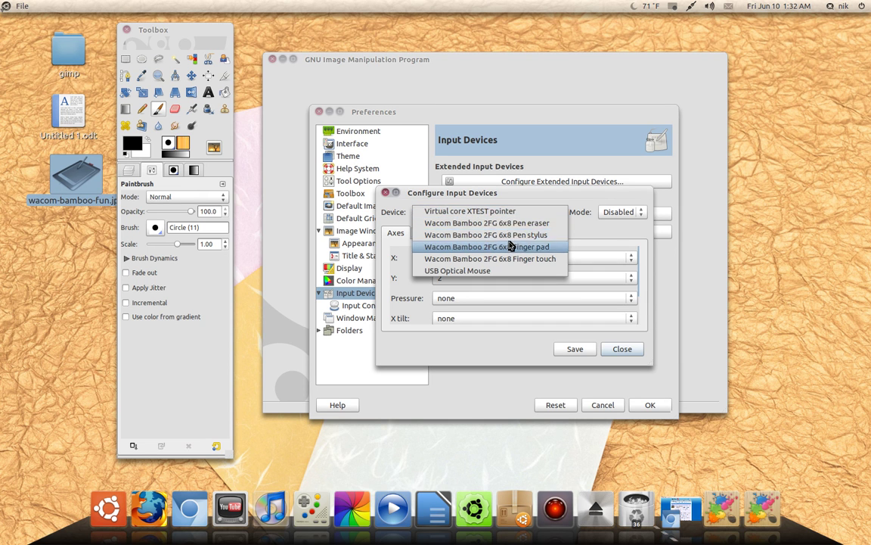
# - Try the Pen stylus mode choices and set the Virtual core XTEST pointer to Screen
pyautogui.click(594, 231)
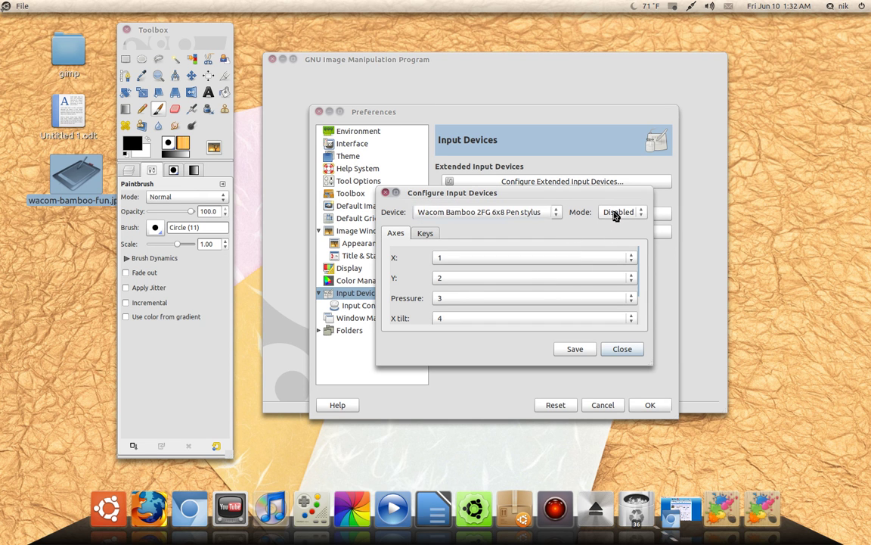
pyautogui.click(614, 215)
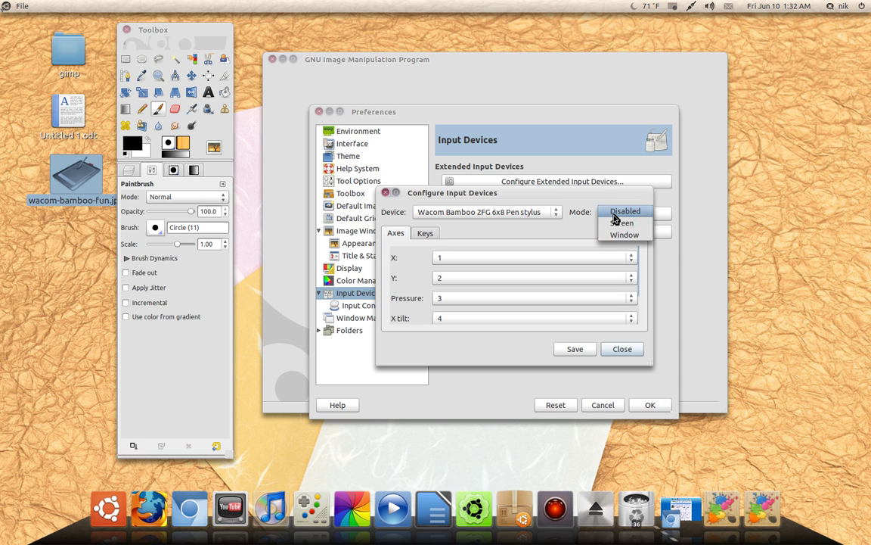
pyautogui.click(566, 226)
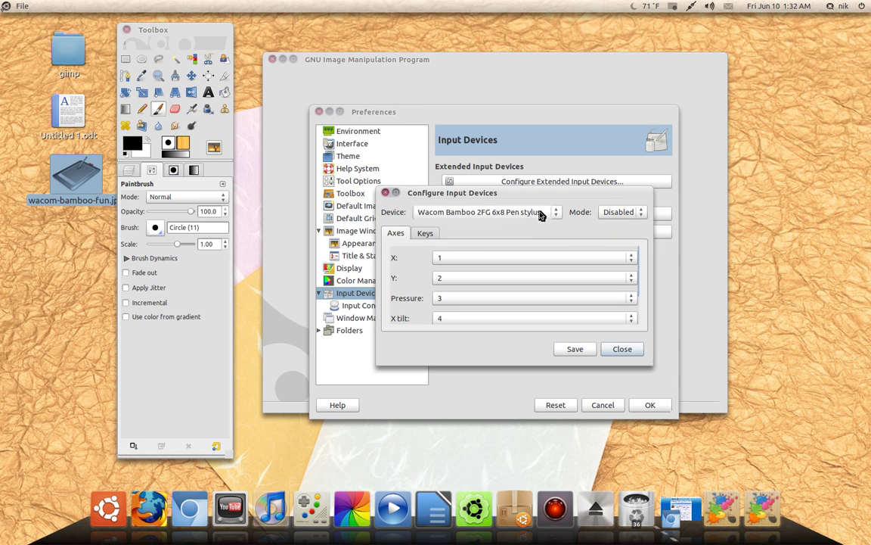
pyautogui.click(533, 213)
pyautogui.click(490, 189)
pyautogui.click(613, 213)
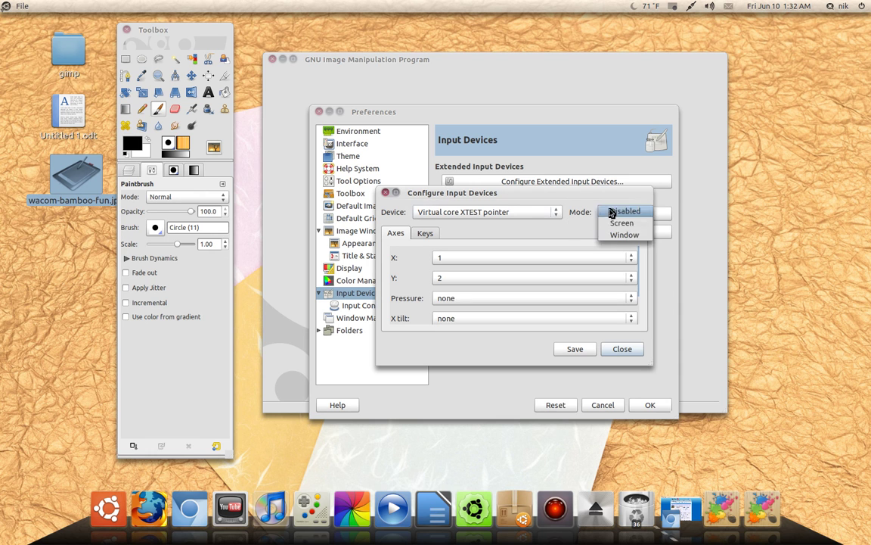
pyautogui.click(611, 224)
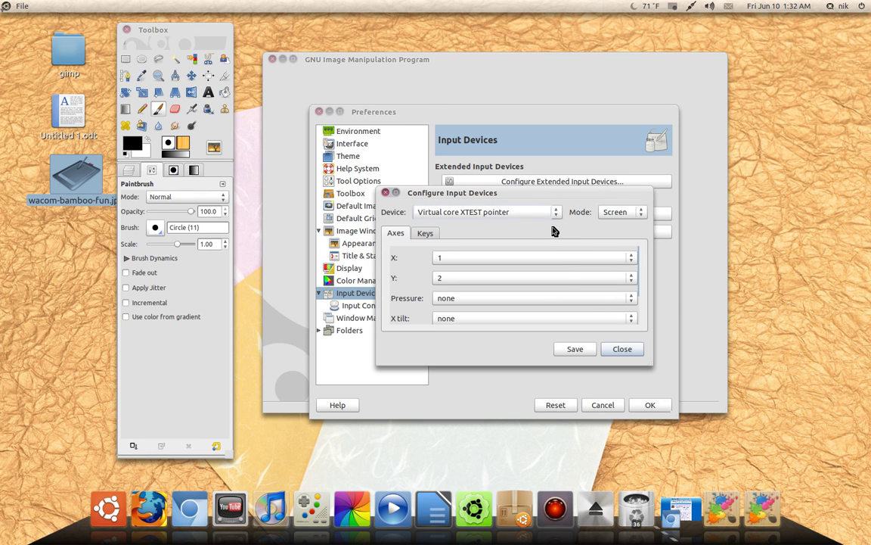
pyautogui.click(510, 212)
pyautogui.click(511, 250)
# - Set both the Wacom Bamboo Finger pad and the Virtual core XTEST pointer to Disabled
pyautogui.click(614, 215)
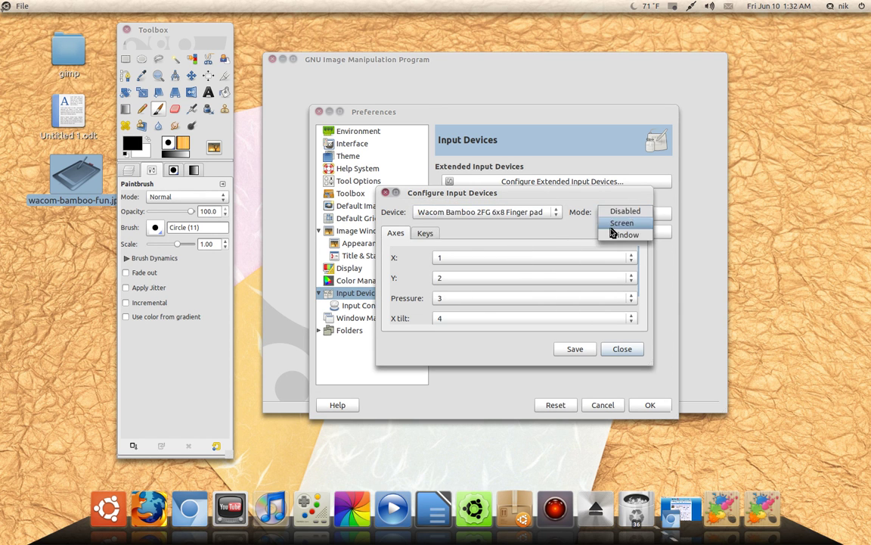
pyautogui.click(617, 224)
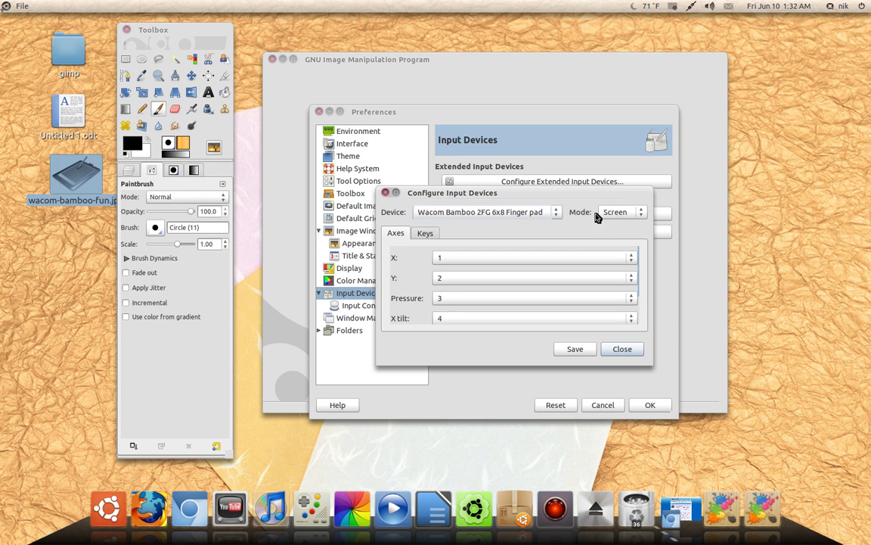
pyautogui.click(604, 213)
pyautogui.click(610, 201)
pyautogui.click(519, 212)
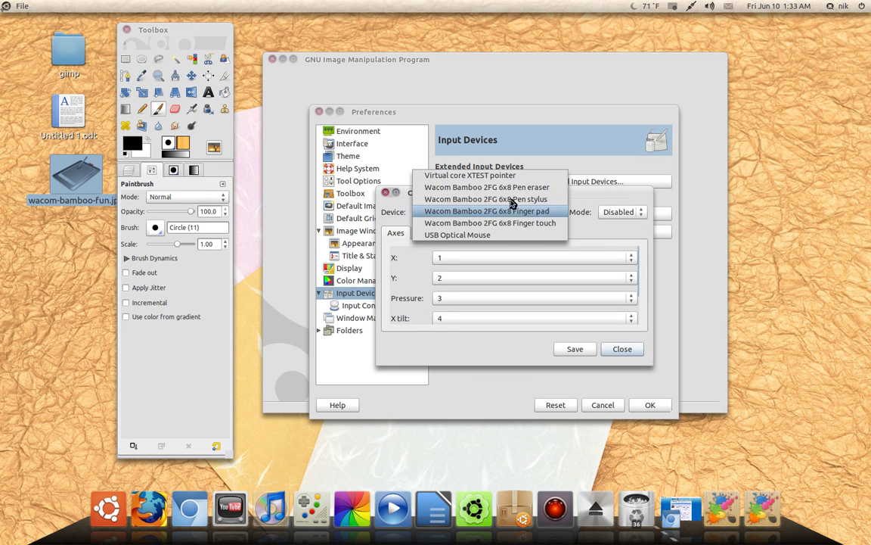
pyautogui.click(511, 188)
pyautogui.click(625, 212)
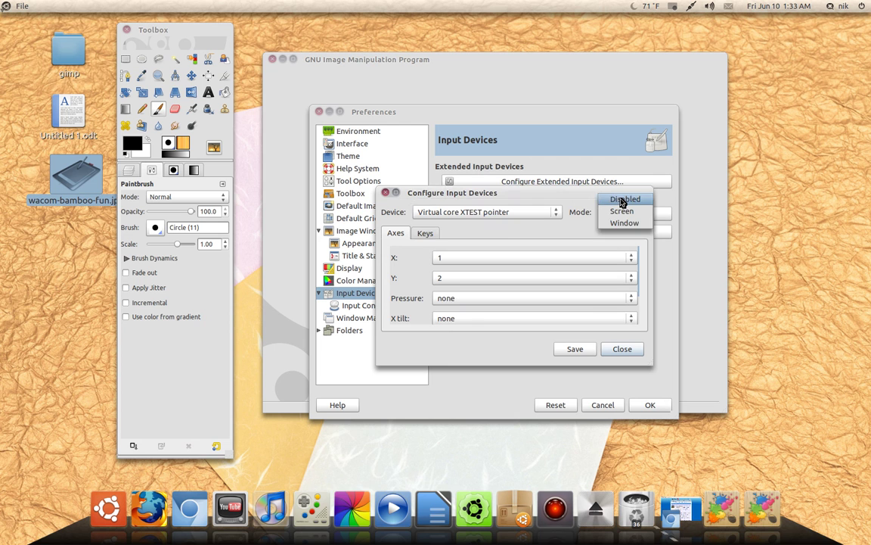
pyautogui.click(625, 197)
# - Set the Wacom Bamboo Pen stylus mode to Screen and save the device configuration
pyautogui.click(490, 212)
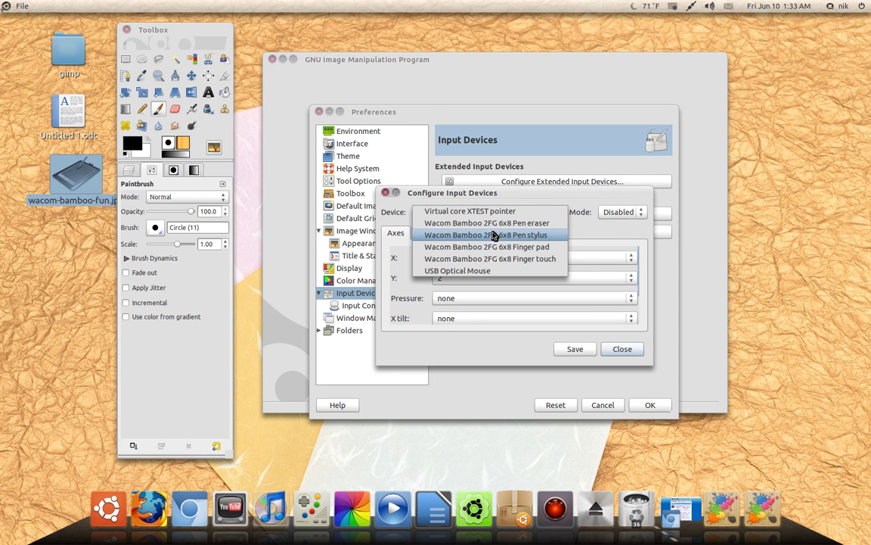
pyautogui.click(493, 236)
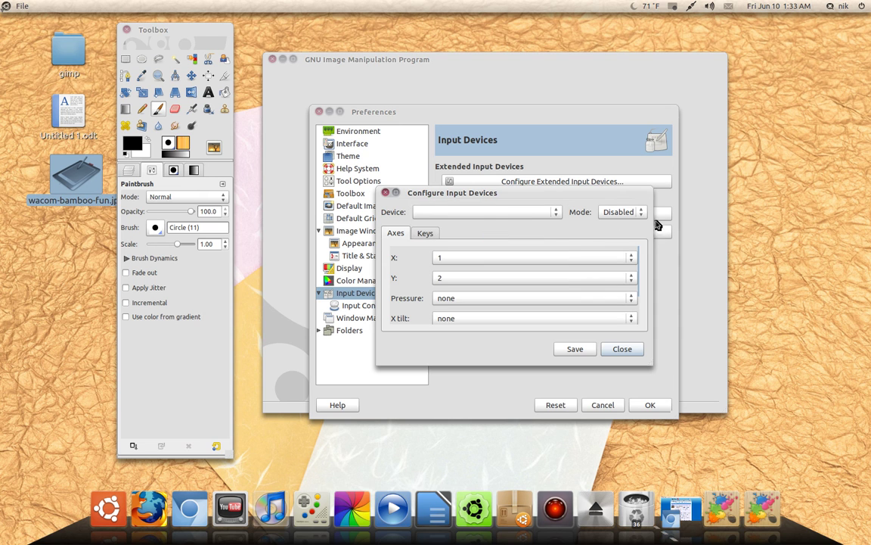
pyautogui.click(623, 214)
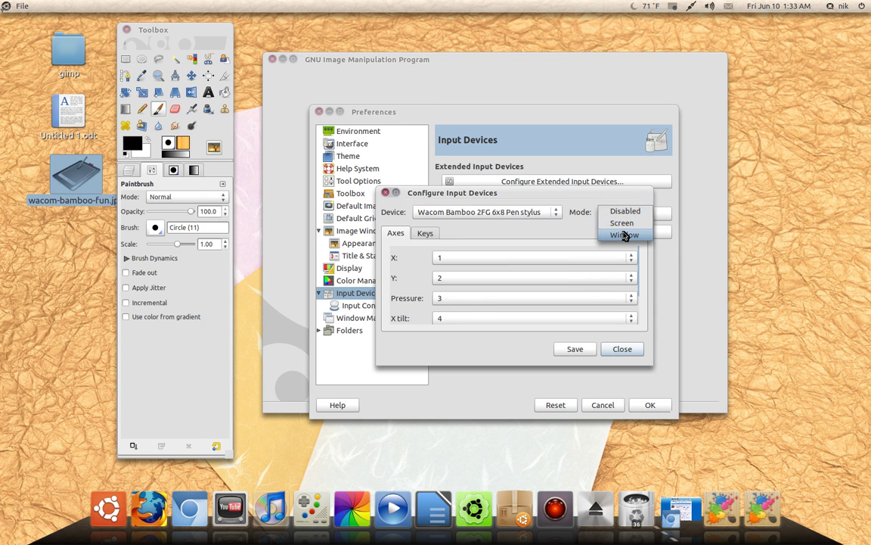
pyautogui.click(623, 224)
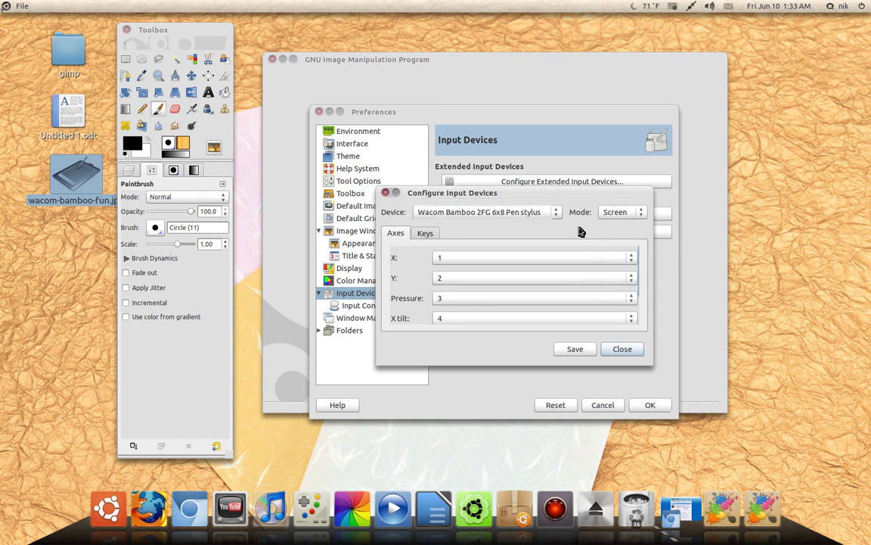
pyautogui.click(576, 350)
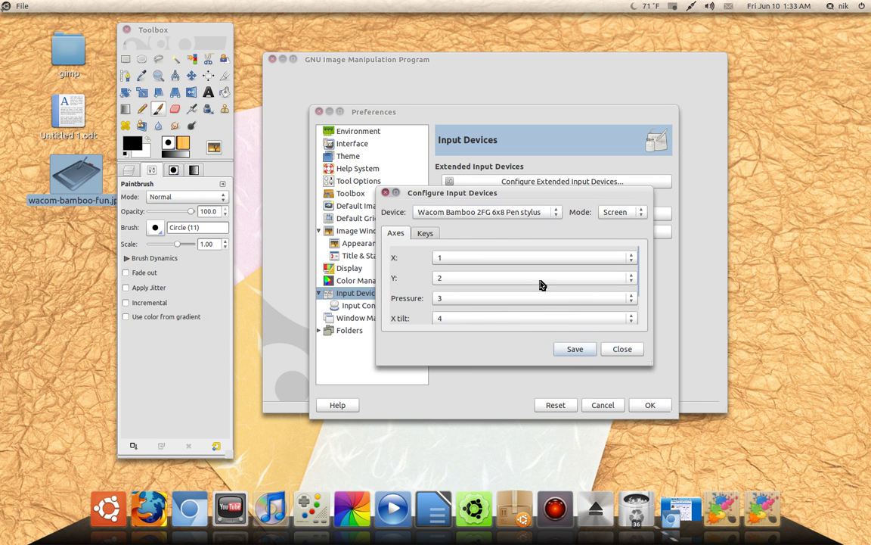
# - Close the device dialog, confirm Preferences with OK, quit GIMP and relaunch it from the Graphics group
pyautogui.click(623, 349)
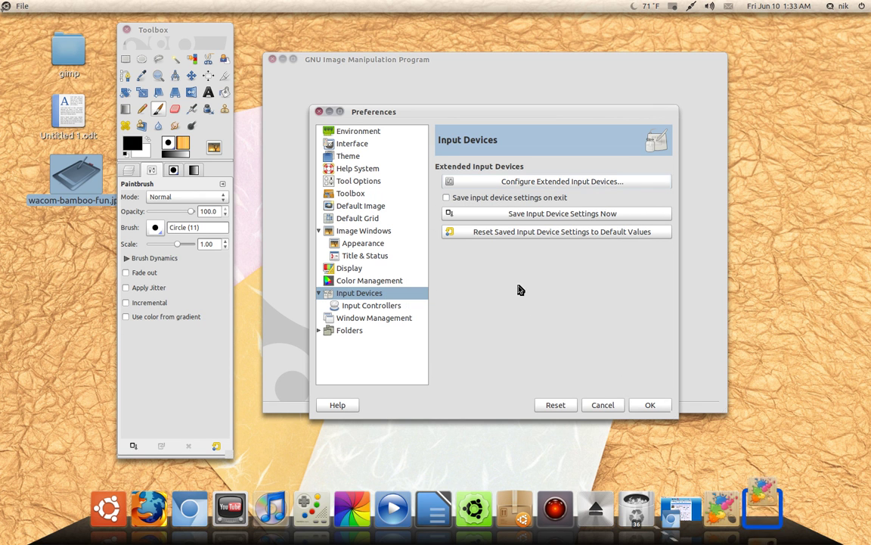
pyautogui.click(650, 405)
pyautogui.click(273, 60)
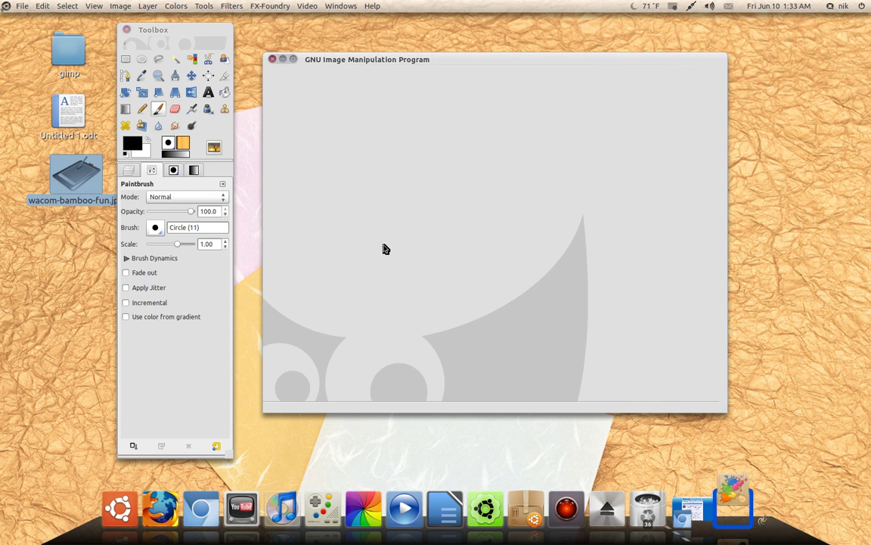
pyautogui.click(376, 503)
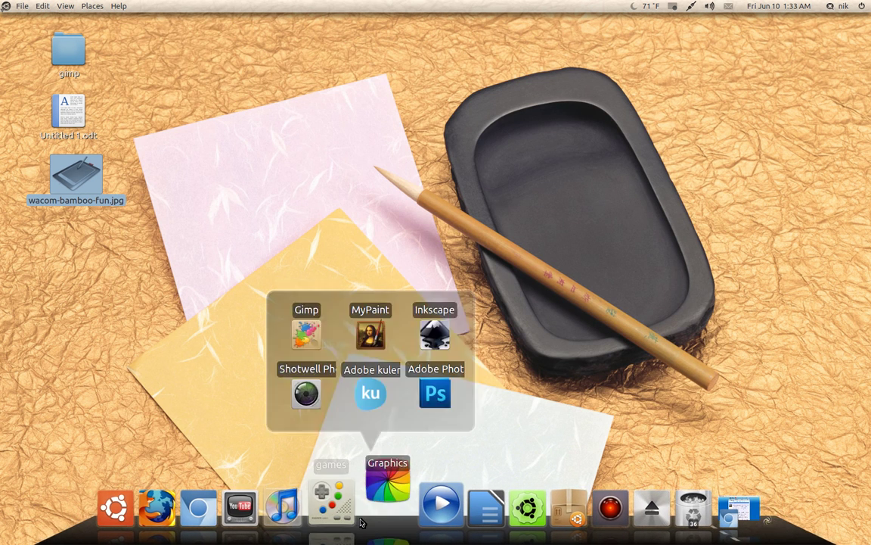
pyautogui.click(307, 331)
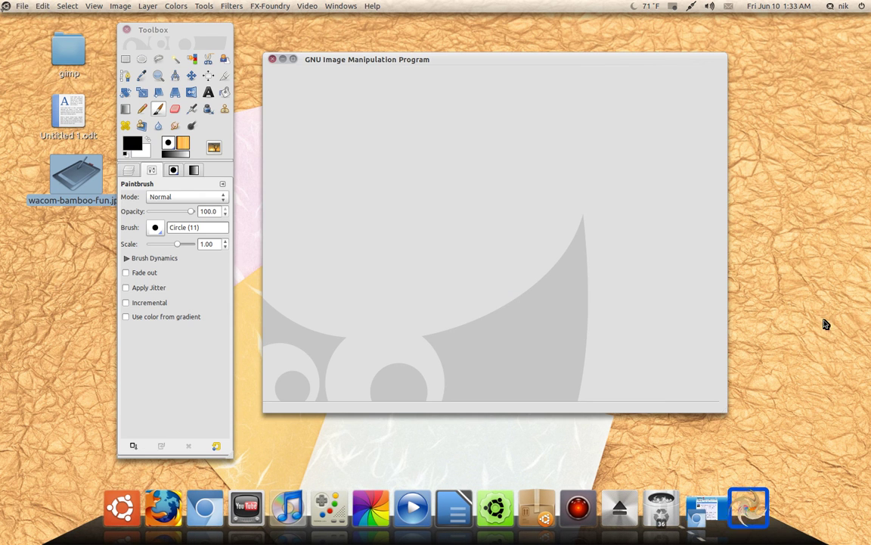
# - Create a new blank 2560x1600 image, maximize its window and move the tool panel aside
pyautogui.click(22, 6)
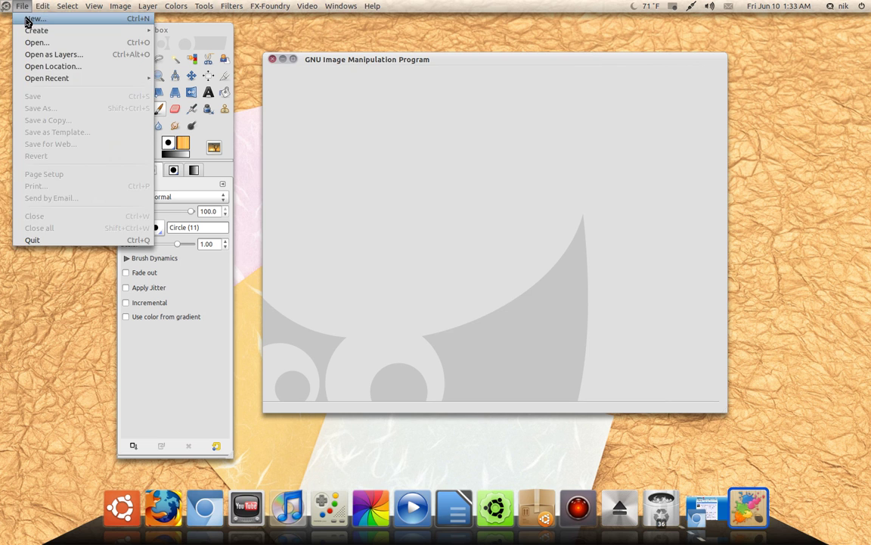
pyautogui.click(444, 312)
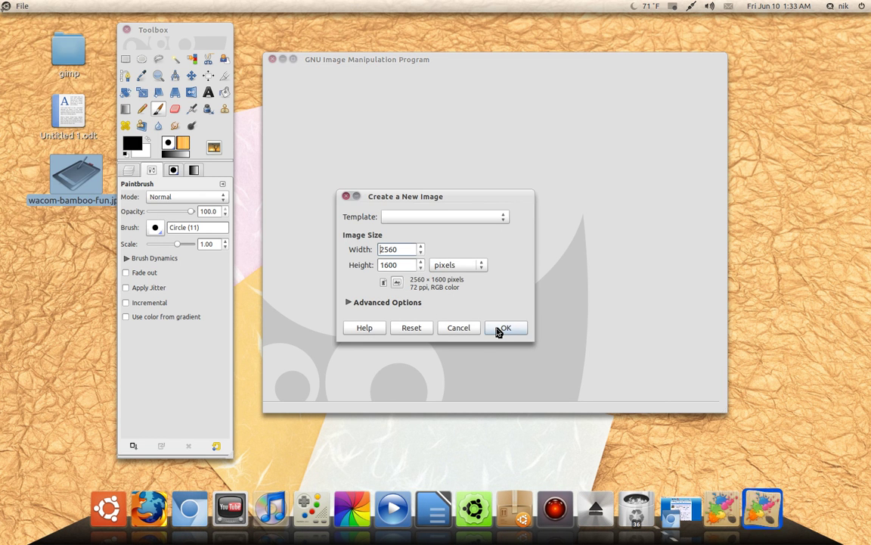
pyautogui.click(503, 328)
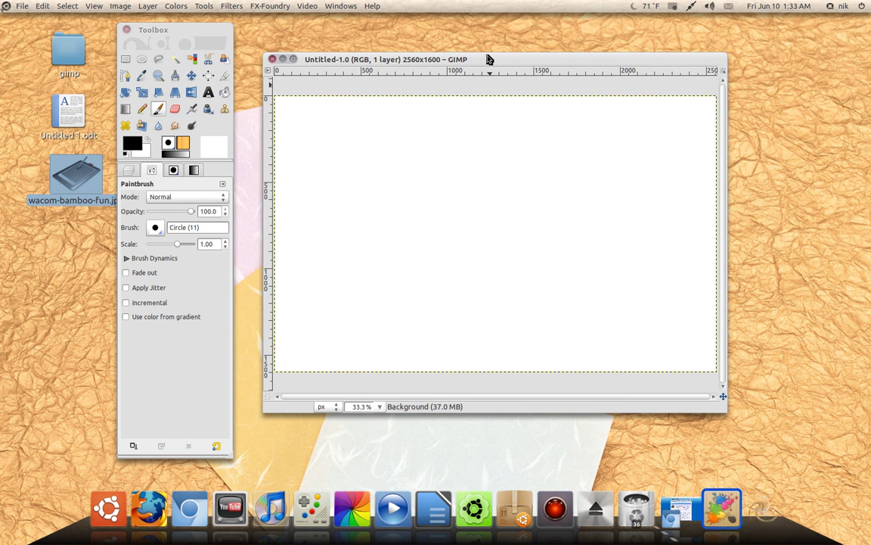
pyautogui.doubleClick(489, 60)
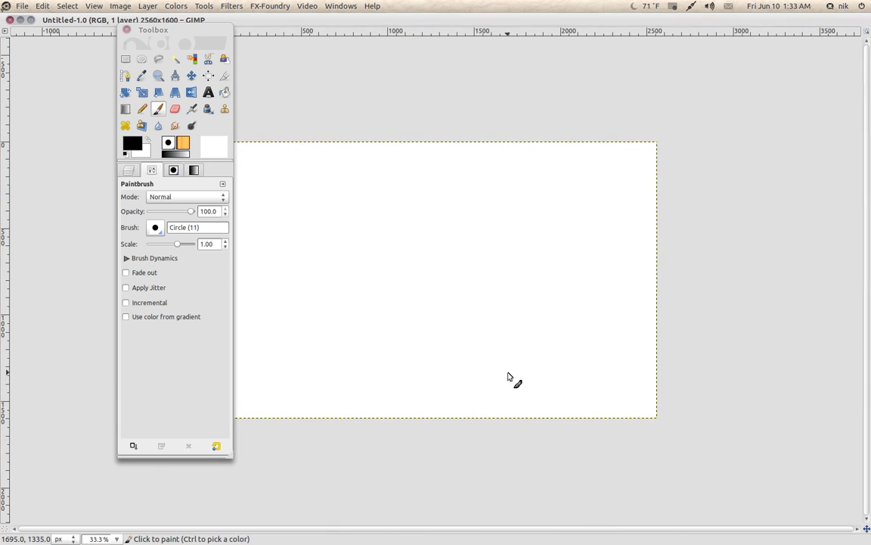
pyautogui.scroll(3, 539, 420)
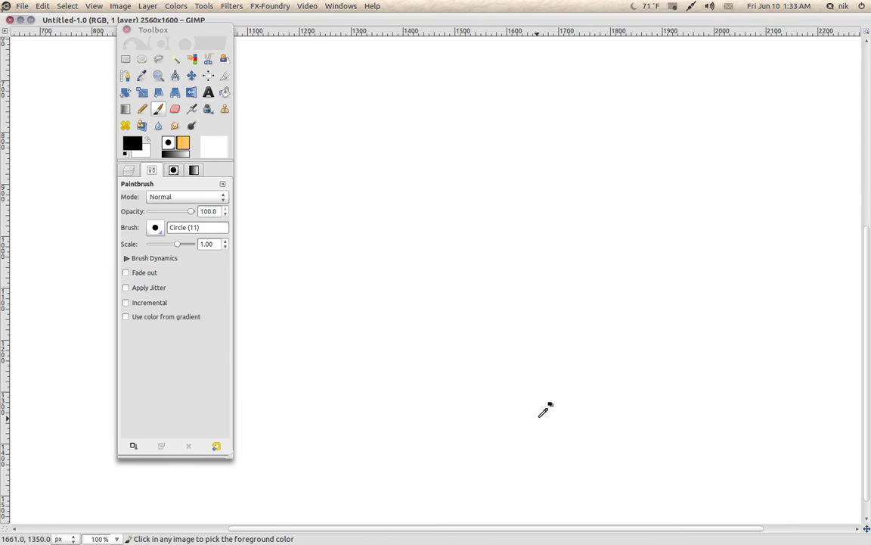
pyautogui.scroll(-2, 543, 413)
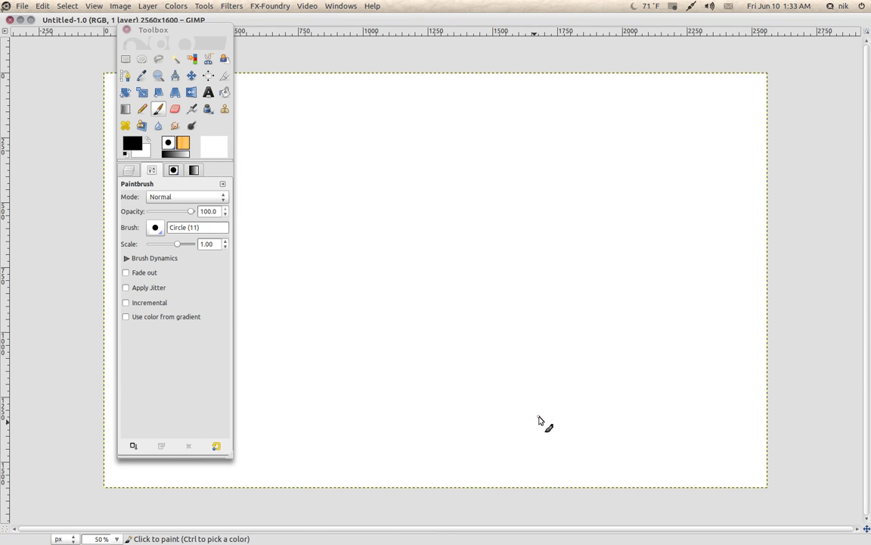
pyautogui.moveTo(183, 29); pyautogui.dragTo(76, 42)
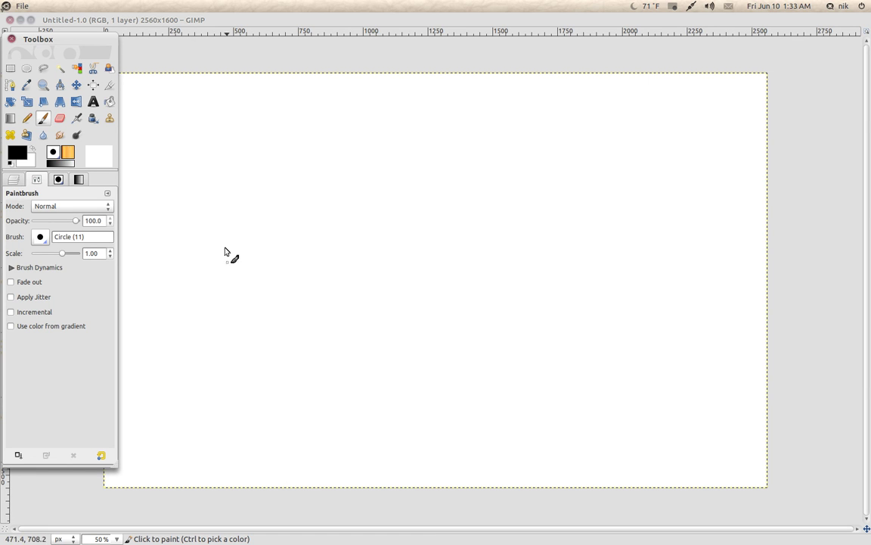
# - Paint light-to-heavy pressure zigzags, a 3-shaped loop and a small cross on the canvas
pyautogui.moveTo(215, 163)
pyautogui.mouseDown()
pyautogui.moveTo(267, 197)
pyautogui.moveTo(262, 226)
pyautogui.moveTo(293, 205)
pyautogui.moveTo(314, 233)
pyautogui.moveTo(318, 289)
pyautogui.moveTo(362, 342)
pyautogui.mouseUp()
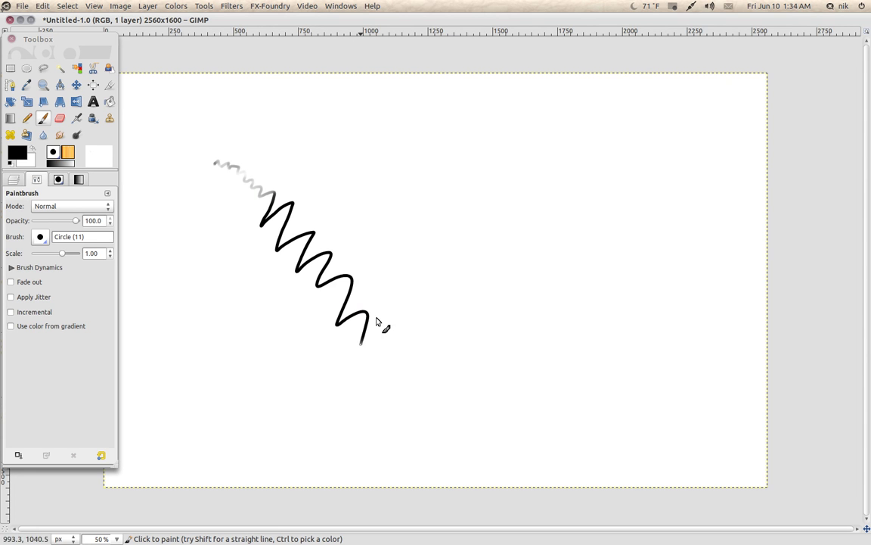
pyautogui.moveTo(371, 174)
pyautogui.mouseDown()
pyautogui.moveTo(445, 250)
pyautogui.moveTo(422, 280)
pyautogui.mouseUp()
pyautogui.moveTo(372, 241)
pyautogui.mouseDown()
pyautogui.moveTo(385, 274)
pyautogui.moveTo(362, 293)
pyautogui.mouseUp()
pyautogui.moveTo(453, 204)
pyautogui.mouseDown()
pyautogui.moveTo(463, 195)
pyautogui.moveTo(492, 199)
pyautogui.moveTo(478, 243)
pyautogui.mouseUp()
pyautogui.moveTo(562, 198)
pyautogui.mouseDown()
pyautogui.moveTo(578, 230)
pyautogui.moveTo(541, 268)
pyautogui.moveTo(511, 324)
pyautogui.mouseUp()
pyautogui.moveTo(438, 342); pyautogui.dragTo(434, 386)
pyautogui.moveTo(430, 370)
pyautogui.mouseDown()
pyautogui.moveTo(447, 363)
pyautogui.moveTo(456, 395)
pyautogui.mouseUp()
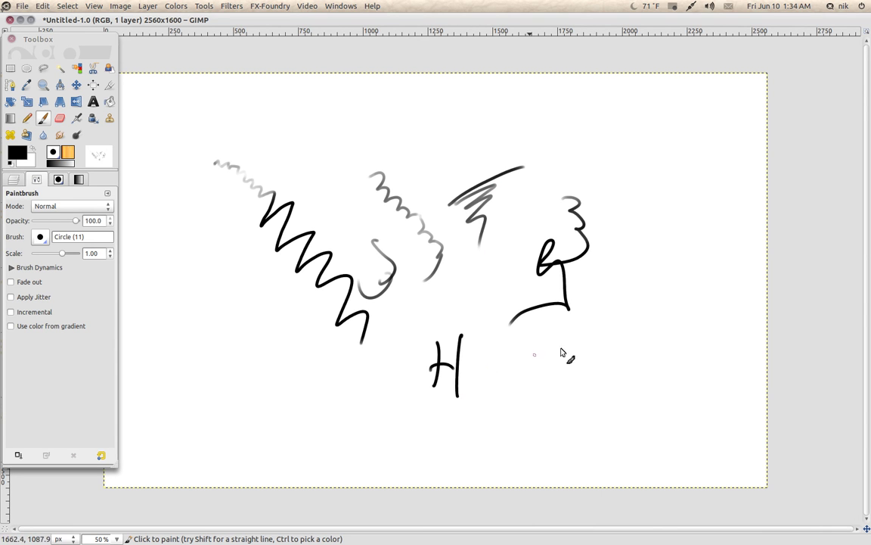
# - Write the letters H and J and underline them with a long stroke
pyautogui.moveTo(632, 266); pyautogui.dragTo(625, 270)
pyautogui.moveTo(480, 335); pyautogui.dragTo(501, 333)
pyautogui.moveTo(492, 337)
pyautogui.mouseDown()
pyautogui.moveTo(469, 397)
pyautogui.moveTo(574, 372)
pyautogui.mouseUp()
# - Draw a stick figure with body, arms, legs, eyes and mouth, plus a slanted curl
pyautogui.moveTo(622, 306); pyautogui.dragTo(630, 374)
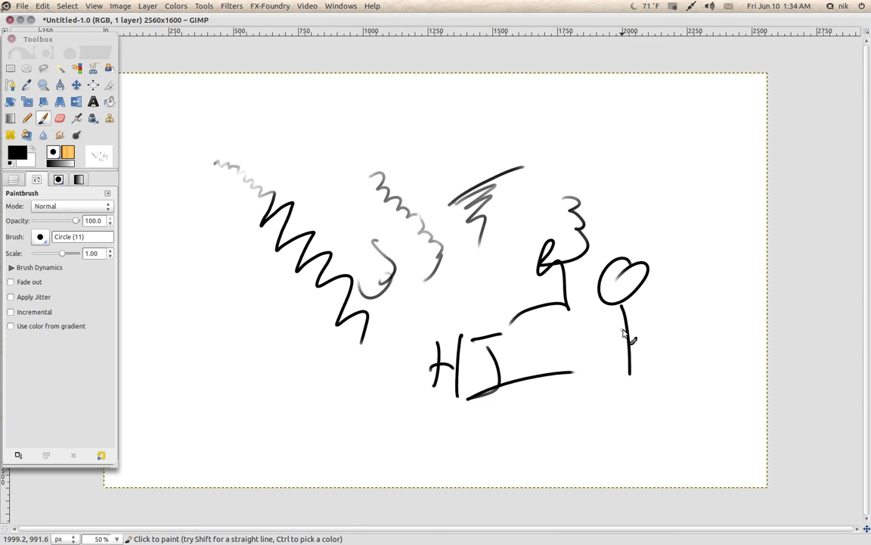
pyautogui.moveTo(581, 321)
pyautogui.mouseDown()
pyautogui.moveTo(632, 331)
pyautogui.moveTo(655, 306)
pyautogui.mouseUp()
pyautogui.click(632, 378)
pyautogui.moveTo(630, 380); pyautogui.dragTo(615, 421)
pyautogui.moveTo(631, 380); pyautogui.dragTo(655, 418)
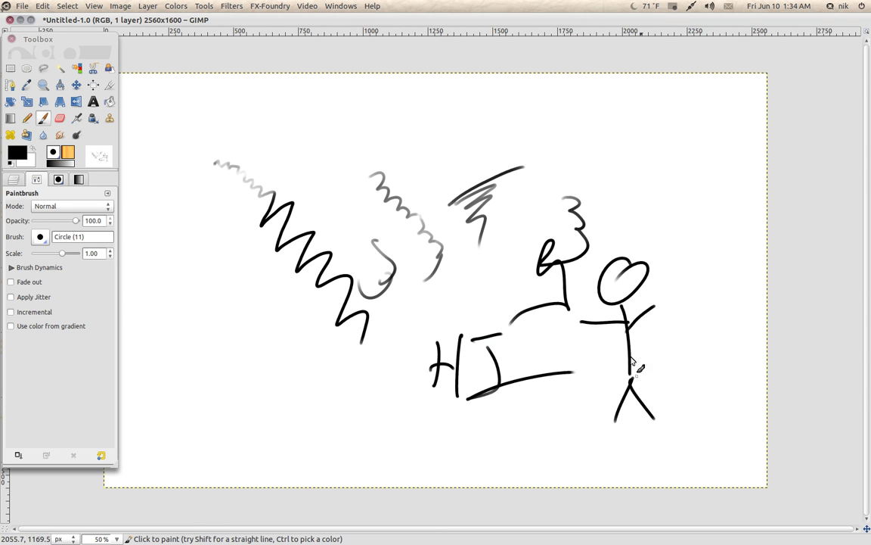
pyautogui.click(615, 273)
pyautogui.click(627, 277)
pyautogui.moveTo(607, 289)
pyautogui.mouseDown()
pyautogui.moveTo(628, 289)
pyautogui.moveTo(541, 299)
pyautogui.moveTo(469, 336)
pyautogui.moveTo(261, 249)
pyautogui.moveTo(234, 264)
pyautogui.mouseUp()
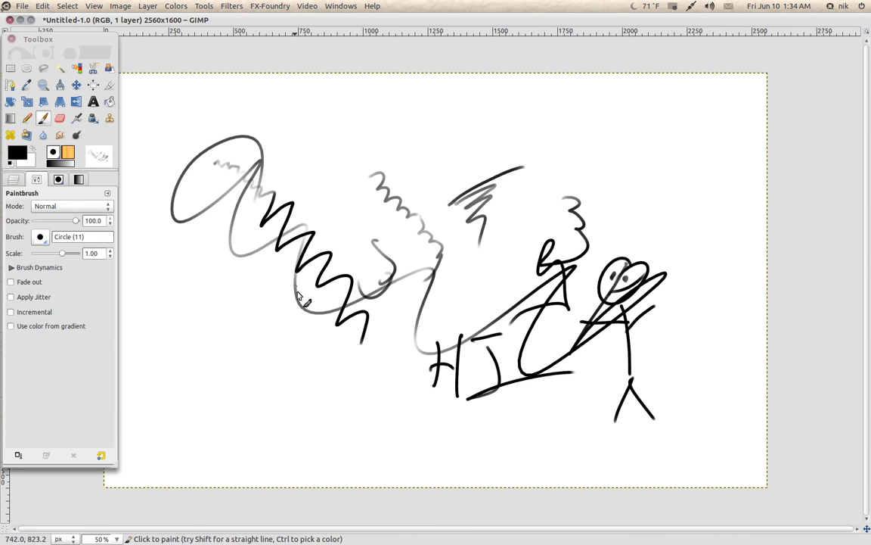
pyautogui.moveTo(311, 359)
pyautogui.mouseDown()
pyautogui.moveTo(331, 382)
pyautogui.moveTo(372, 395)
pyautogui.moveTo(377, 380)
pyautogui.mouseUp()
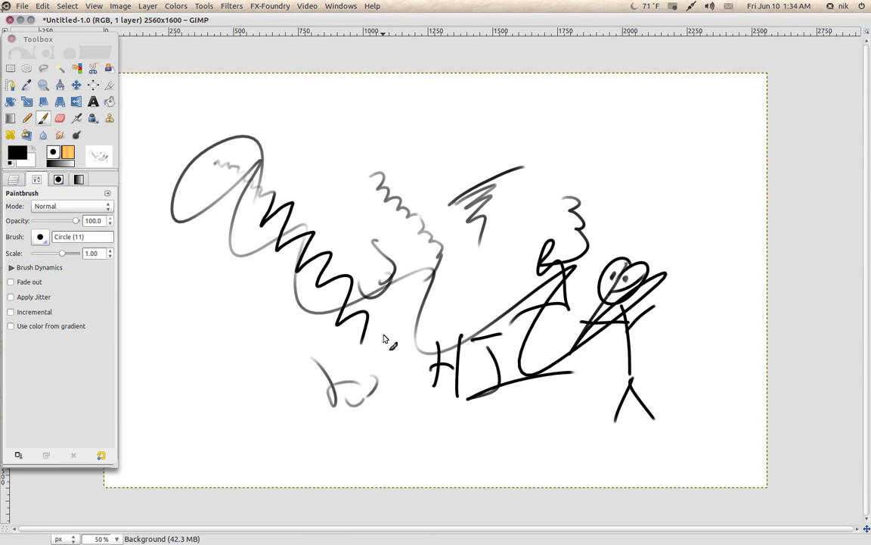
# - Close the Untitled drawing with Don't Save and quit GIMP
pyautogui.doubleClick(602, 23)
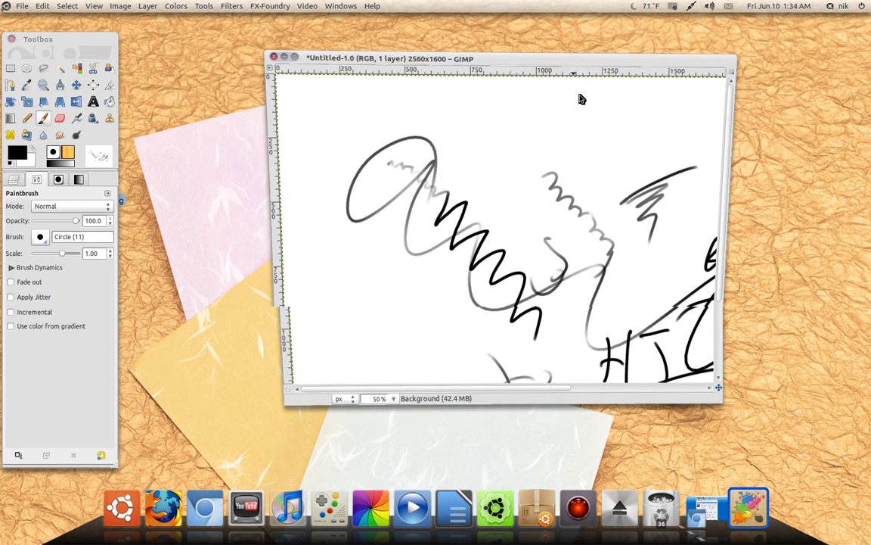
pyautogui.click(274, 57)
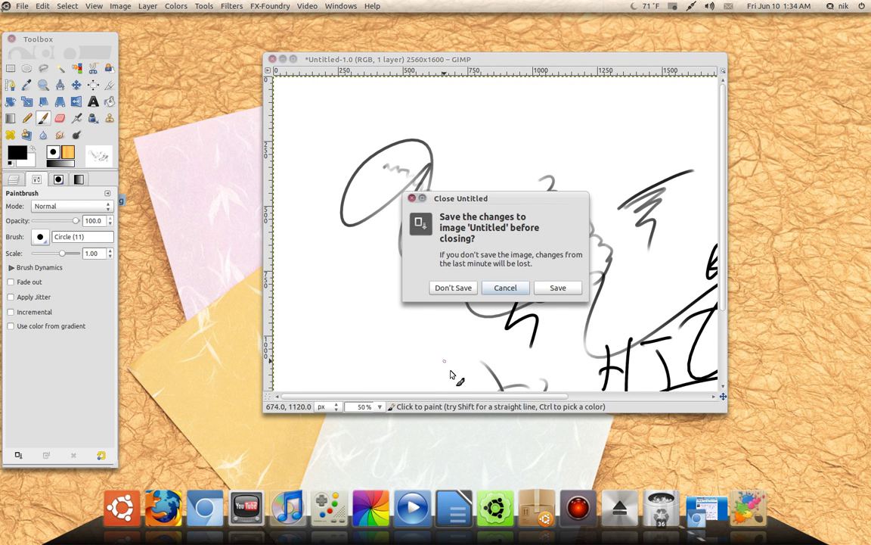
pyautogui.click(445, 289)
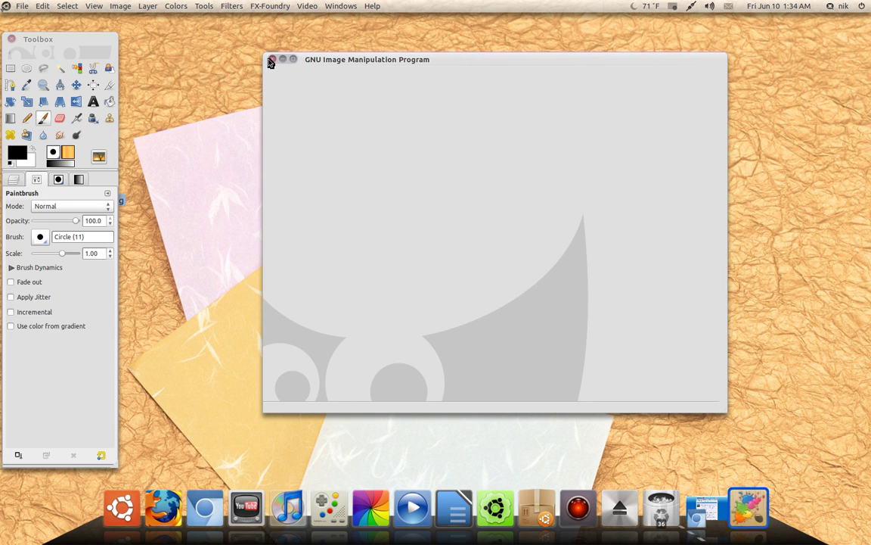
pyautogui.click(271, 60)
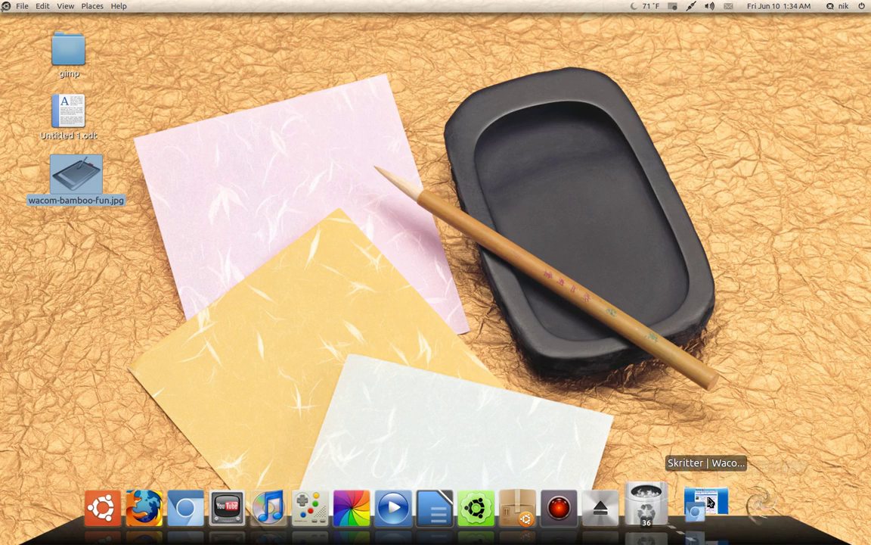
# - Copy the first xsetwacom touch-off command line from the Wacom on Ubuntu forum post
pyautogui.click(710, 502)
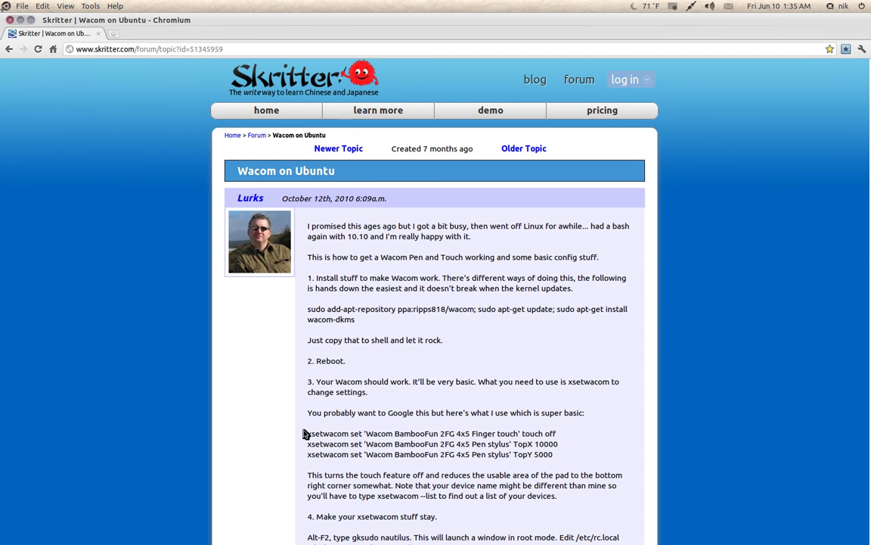
pyautogui.moveTo(267, 432); pyautogui.dragTo(520, 439)
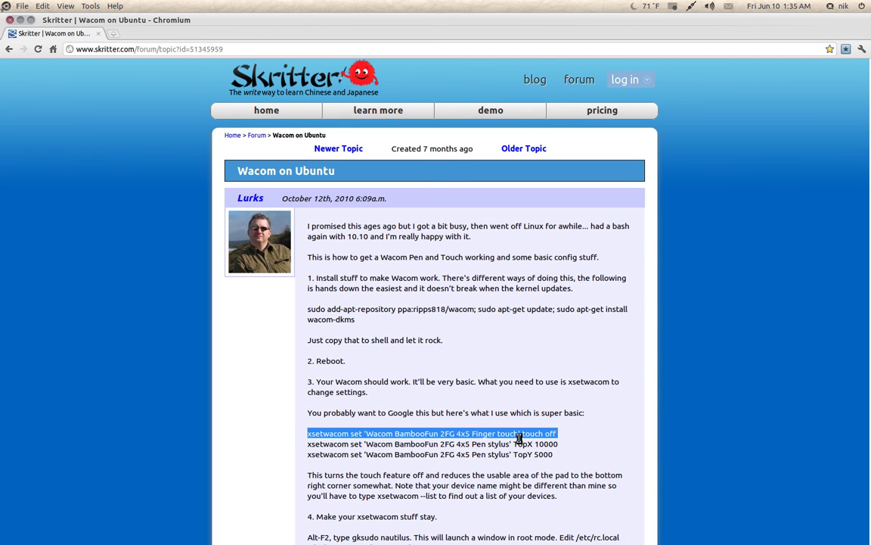
pyautogui.rightClick(467, 433)
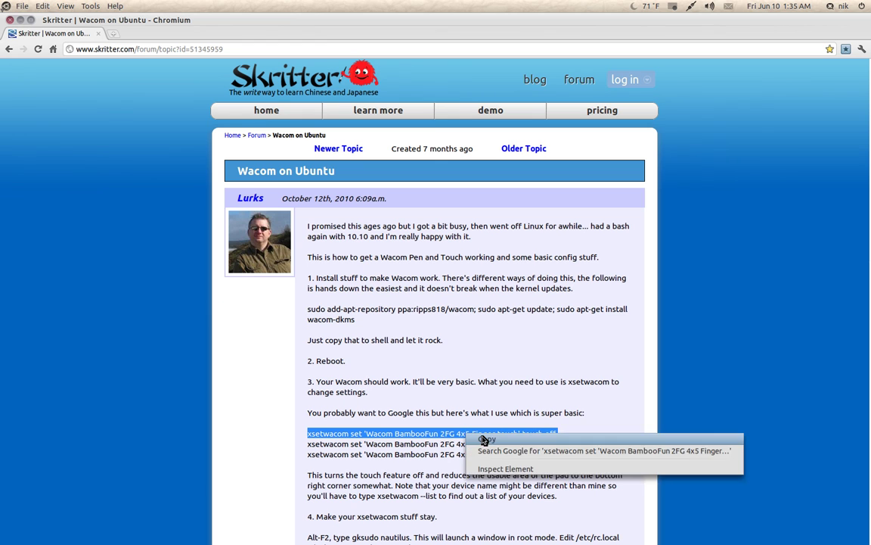
pyautogui.click(484, 437)
# - Hide the browser and launch Startup Applications from the GNOME Do search
pyautogui.click(18, 20)
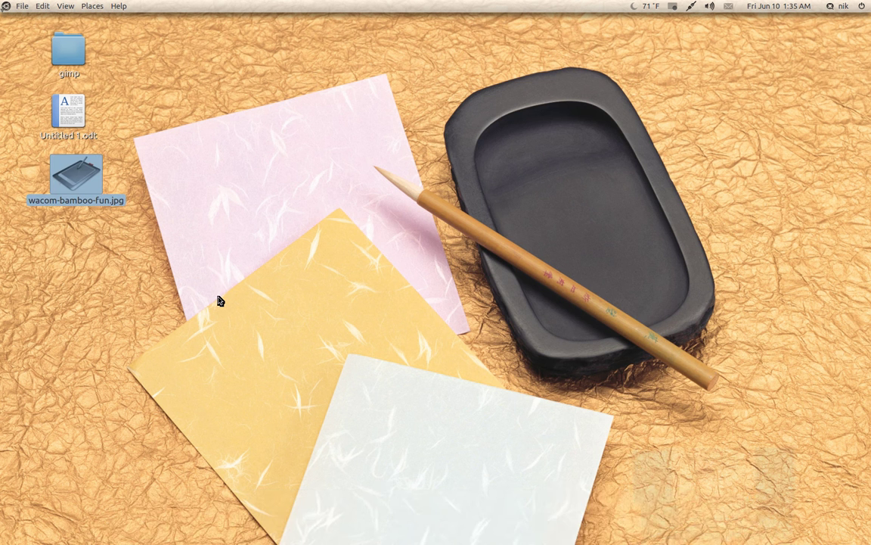
pyautogui.press('super+space')
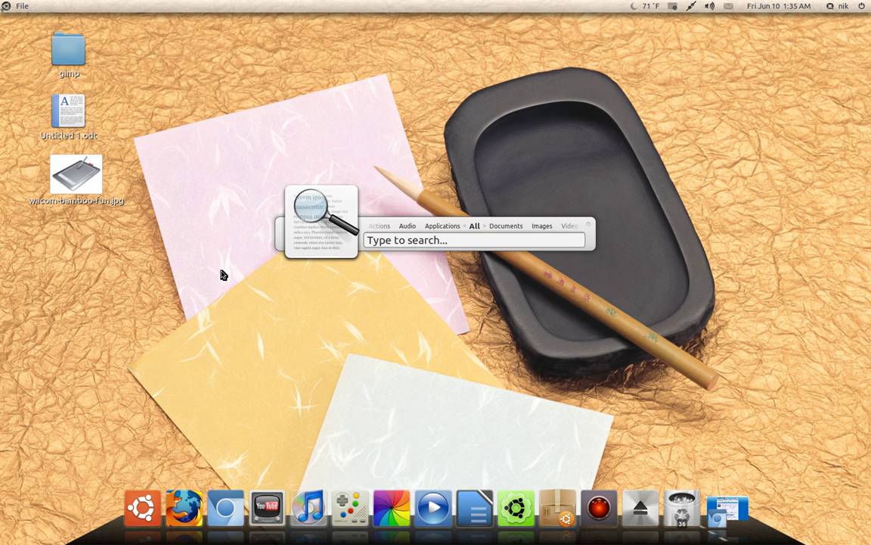
pyautogui.write('syn')
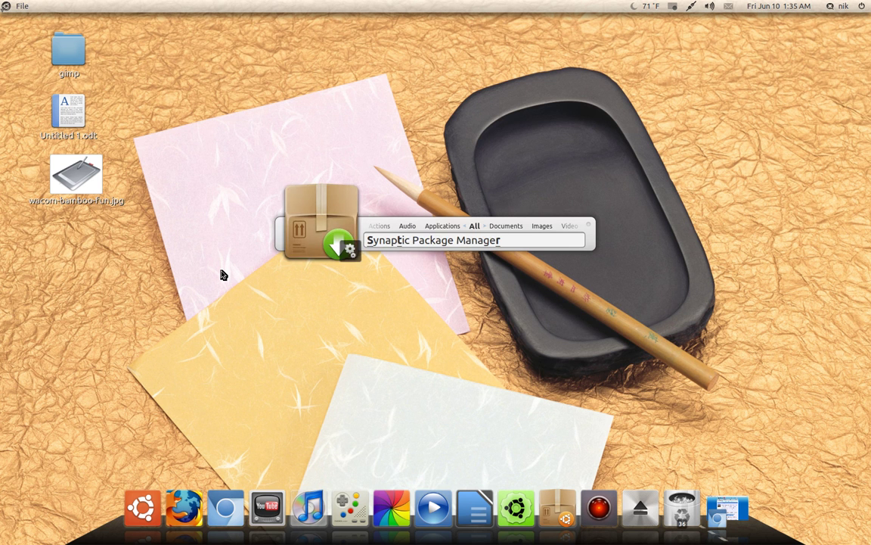
pyautogui.press('BackSpace')
pyautogui.press('BackSpace')
pyautogui.press('BackSpace')
pyautogui.write('sta')
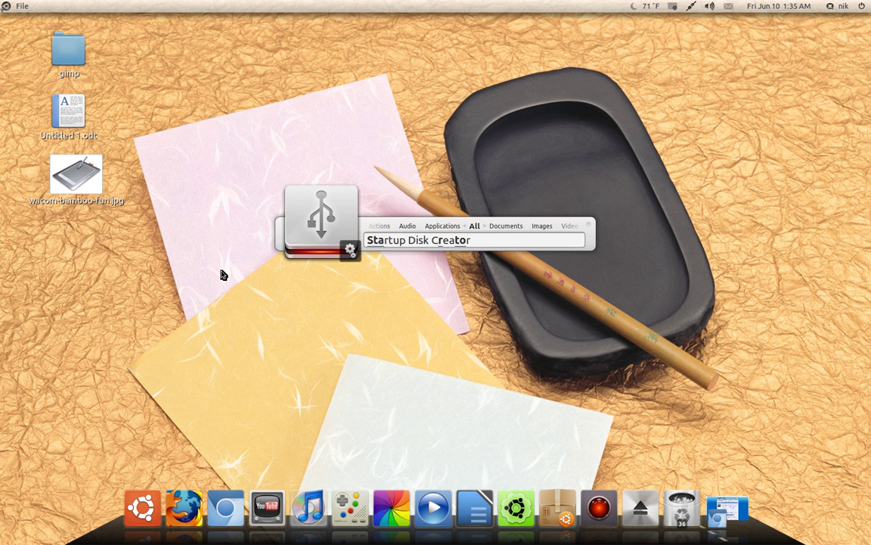
pyautogui.write('rtop')
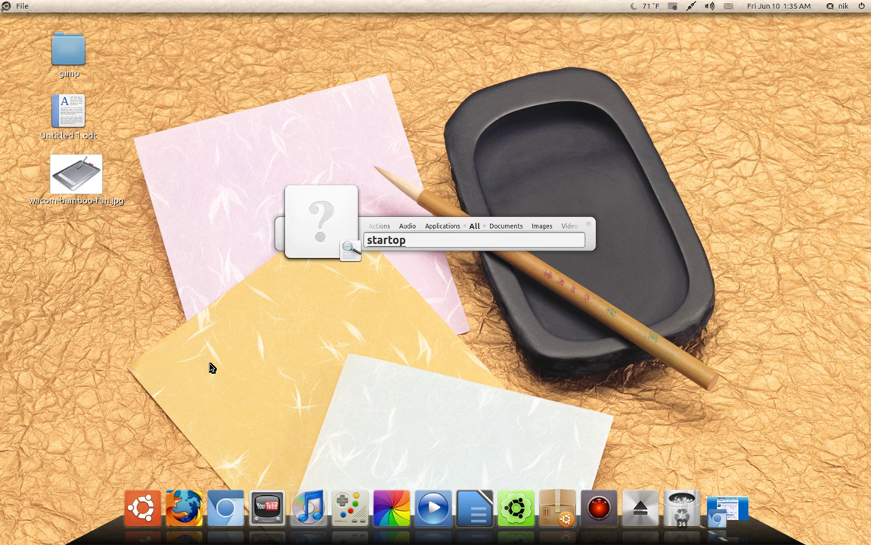
pyautogui.press('BackSpace')
pyautogui.press('BackSpace')
pyautogui.write('u')
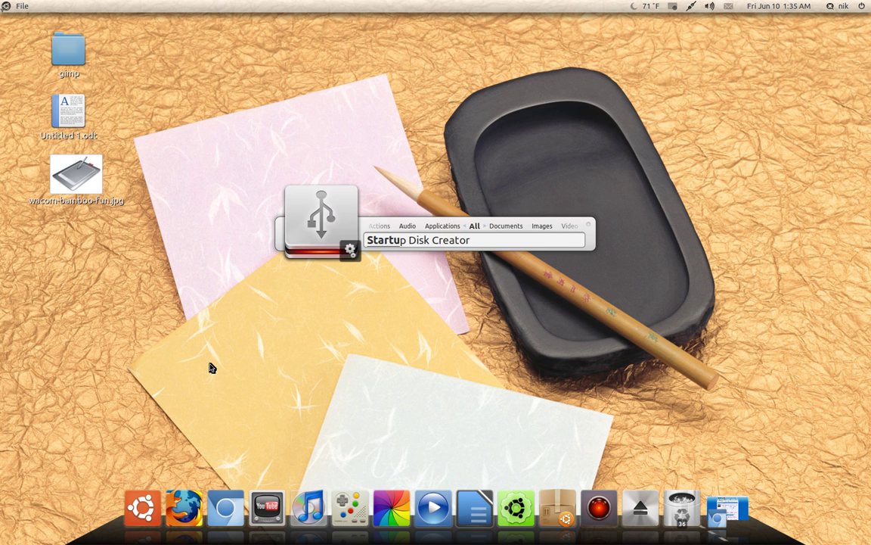
pyautogui.write('p a')
pyautogui.press('Return')
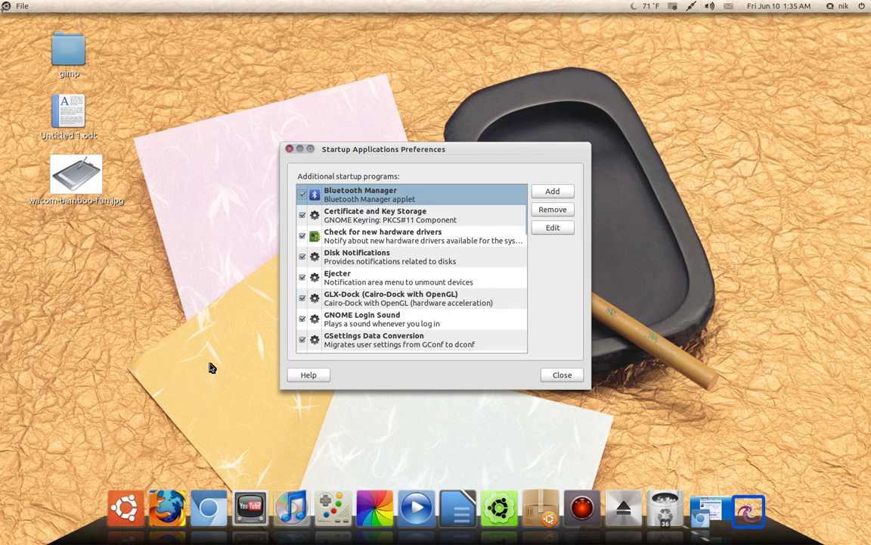
# - Draft a new startup entry named wacom with the pasted xsetwacom command, then cancel it
pyautogui.click(556, 191)
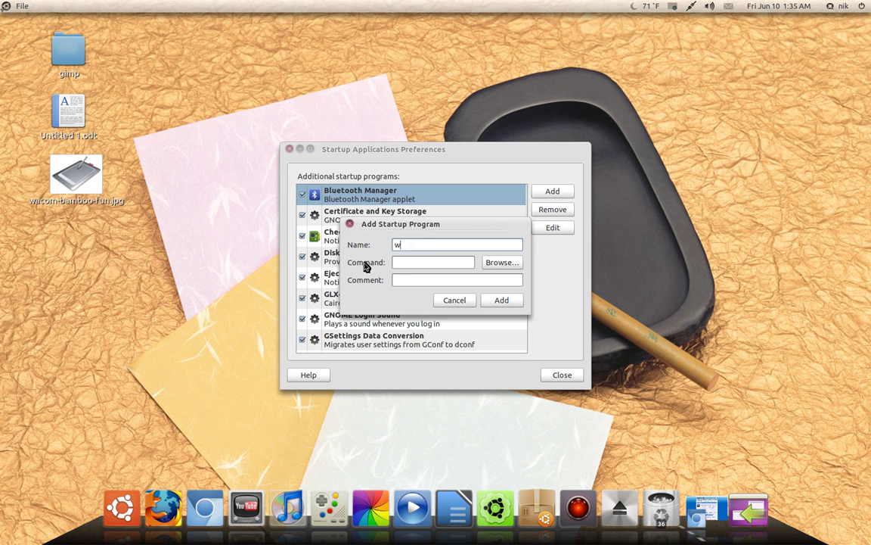
pyautogui.rightClick(417, 265)
pyautogui.click(439, 294)
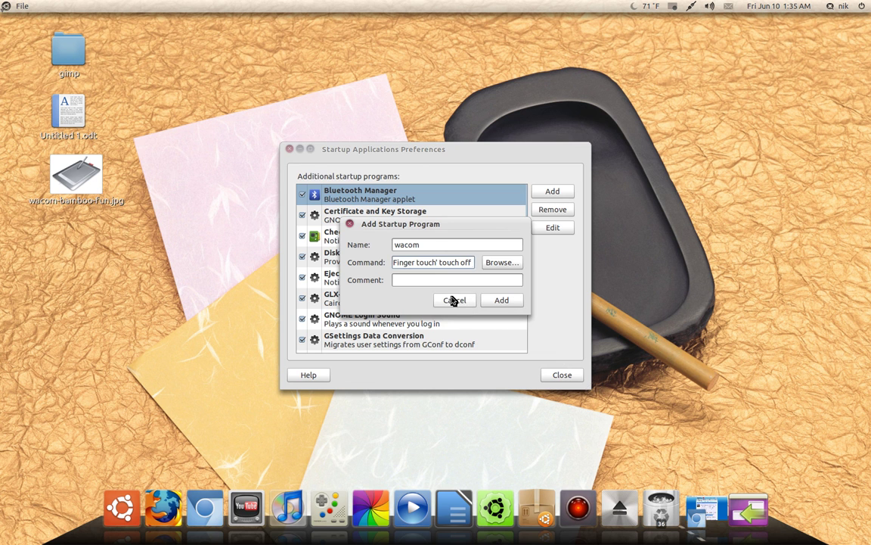
pyautogui.click(452, 302)
pyautogui.click(289, 149)
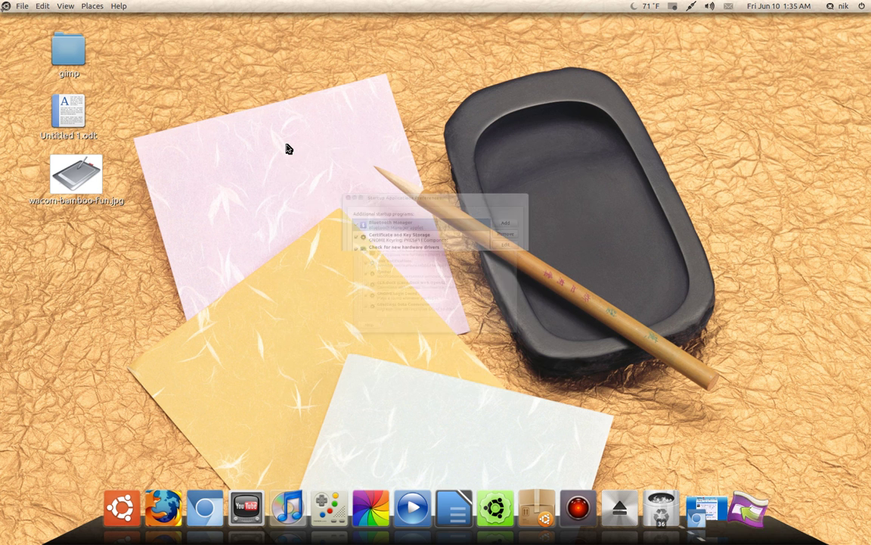